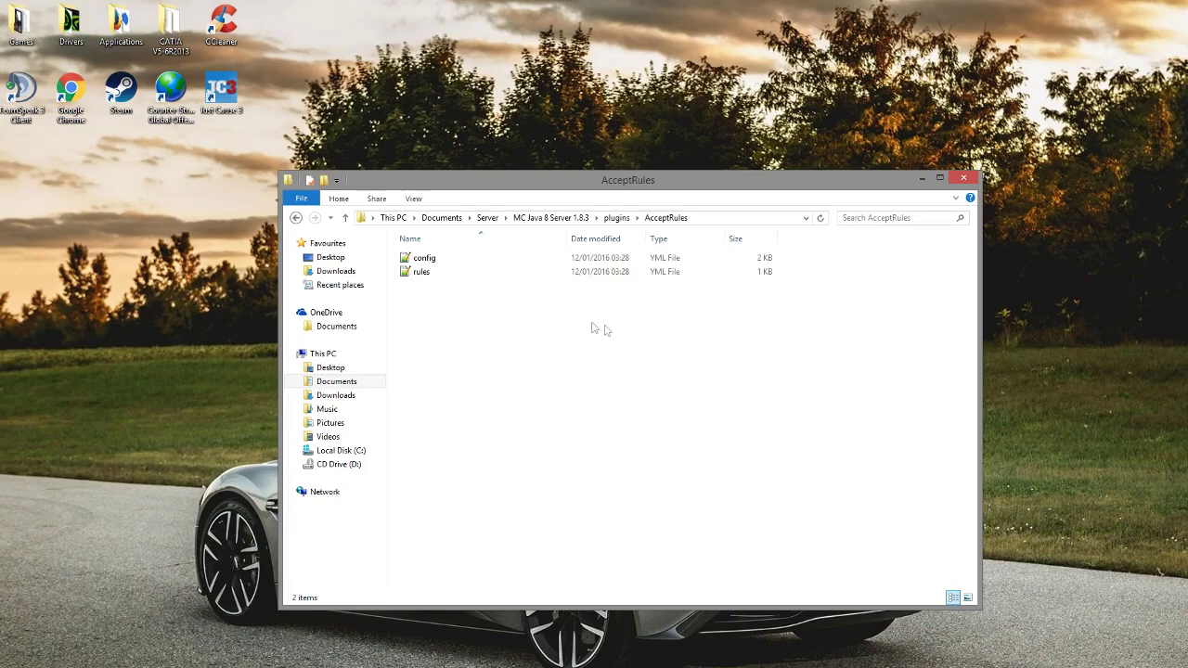
- Open the rules file from the AcceptRules plugin folder and review its page 1 rules
left_click(463, 273)
double_click(463, 273)
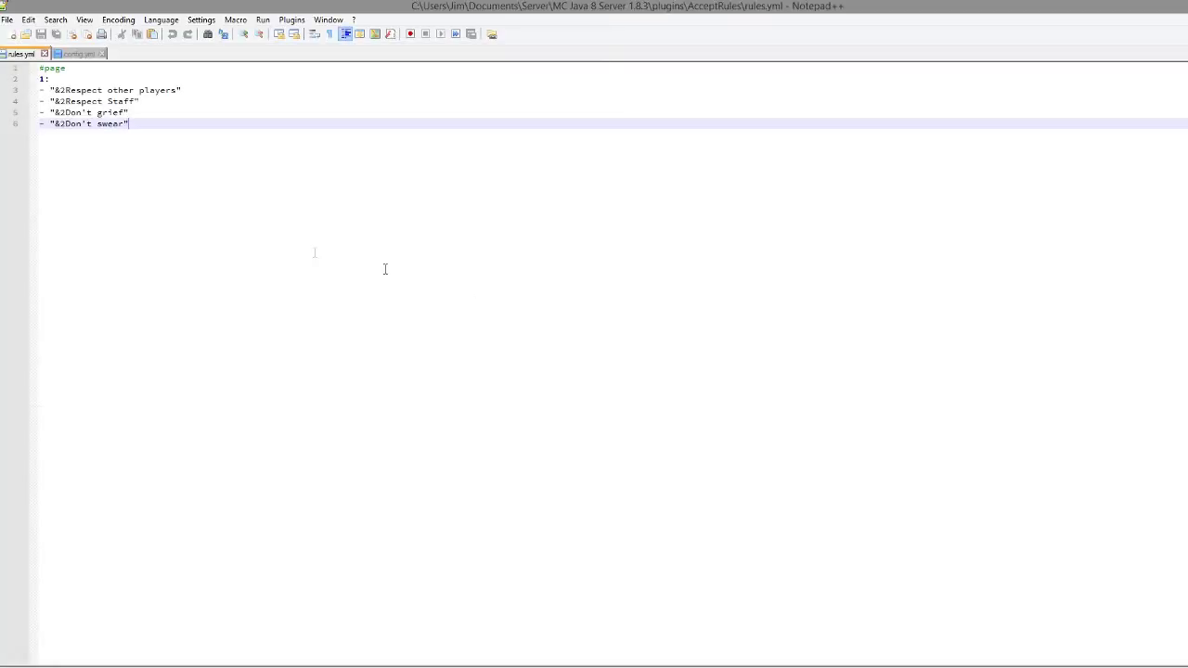
key("ctrl+a")
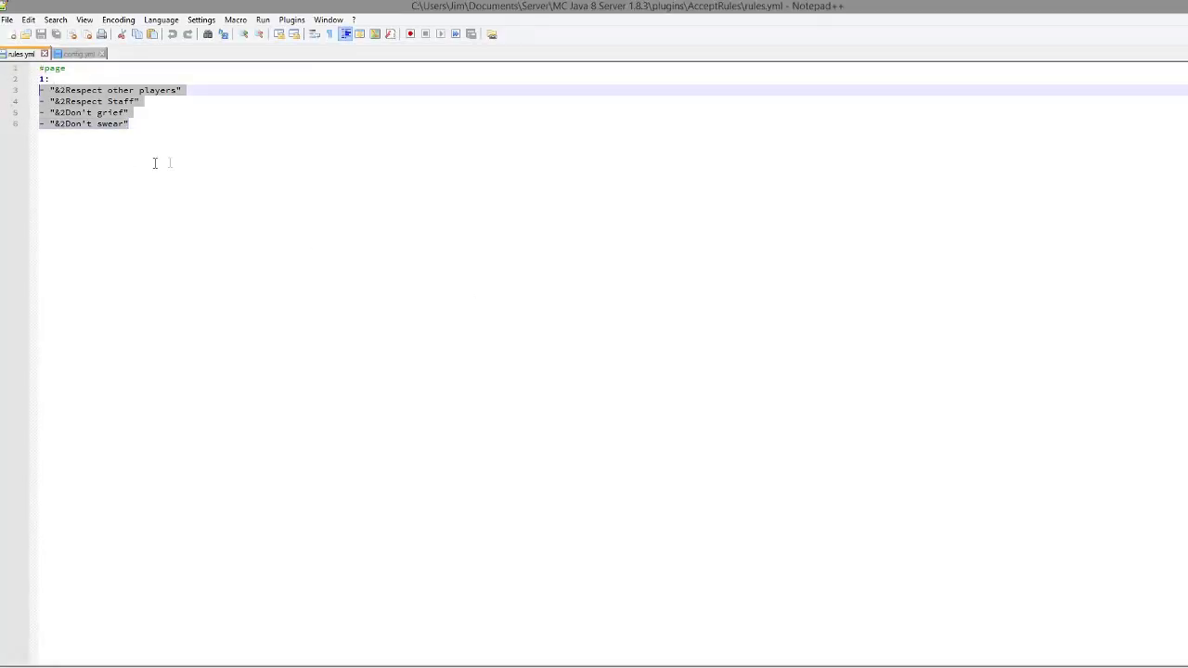
left_click(191, 137)
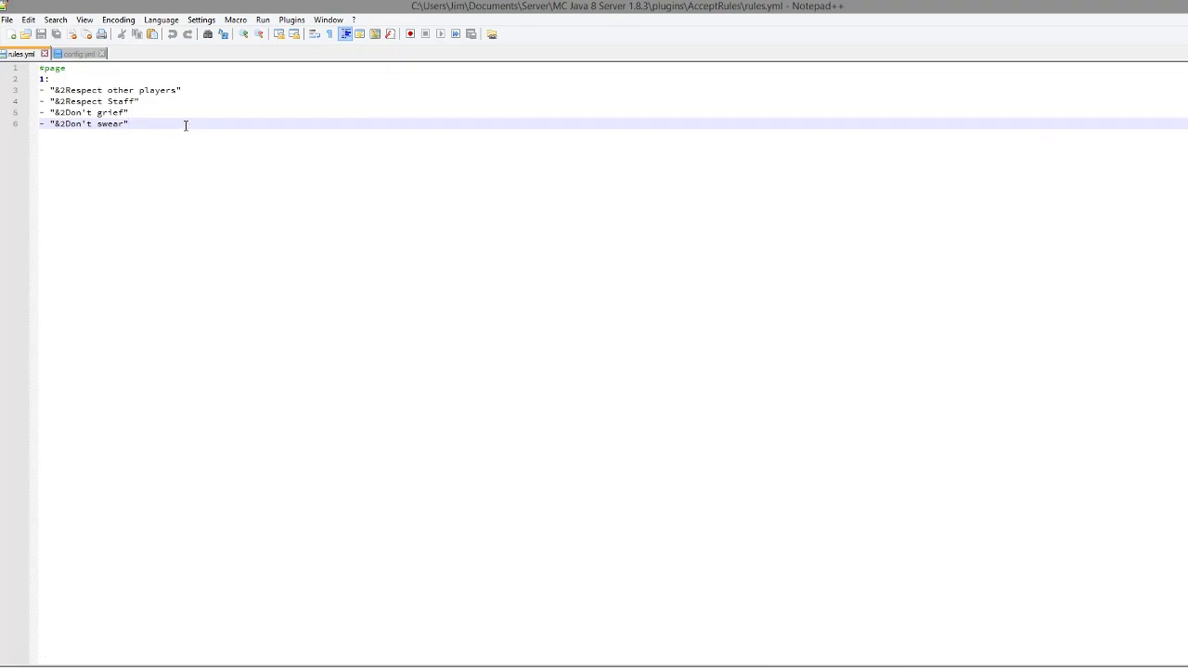
- Duplicate the page 1 heading and its four rules below the original and number the copy as page 2
left_click_drag(185, 125, 28, 82)
key("ctrl+c")
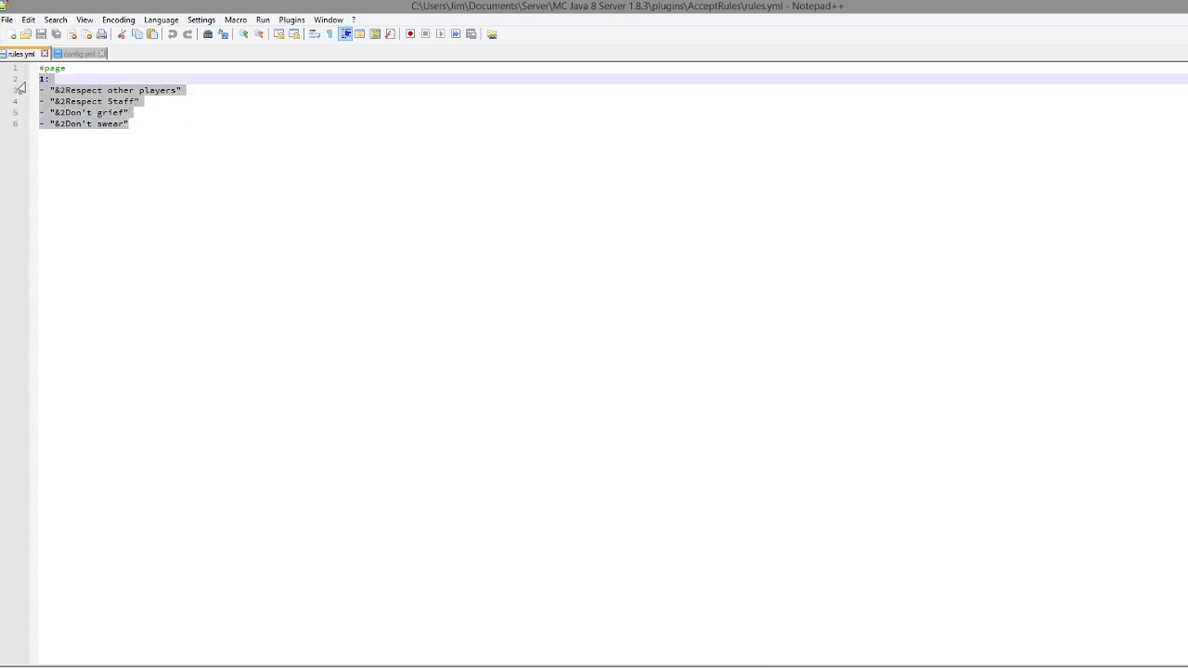
left_click(147, 119)
key("Return")
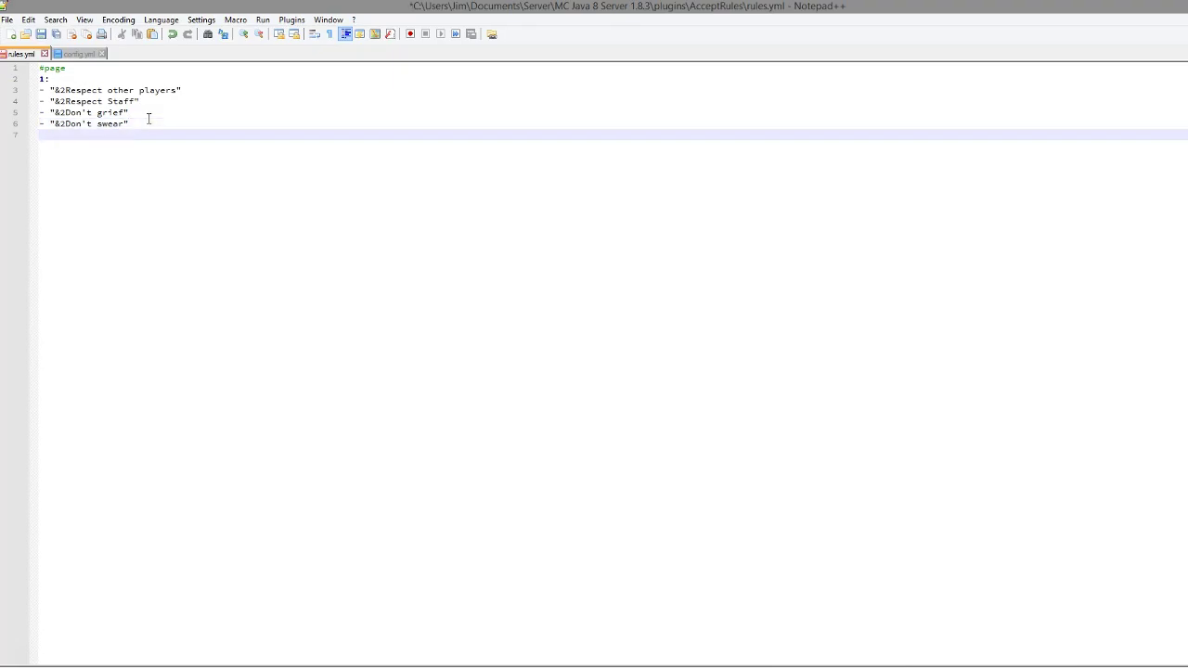
key("ctrl+v")
left_click(40, 136)
key("Delete")
type("2")
- Paste the copied rules block once more below page 2 and number it as page 3
left_click(186, 180)
key("Return")
key("ctrl+v")
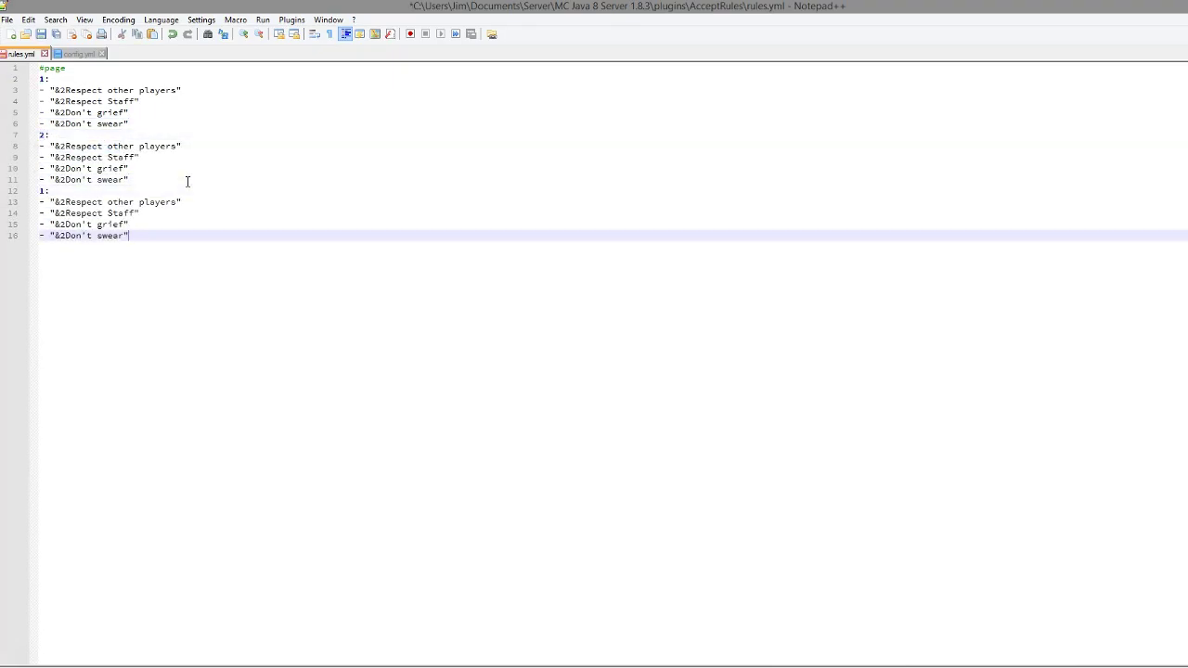
left_click(40, 191)
key("Delete")
type("3")
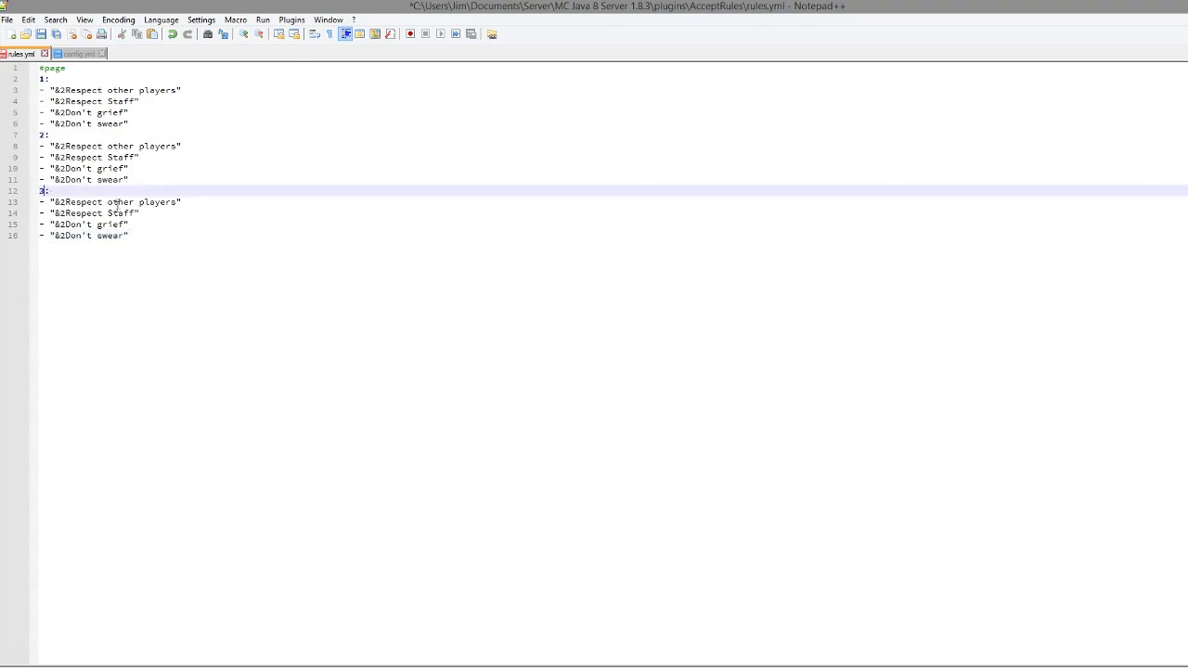
- Replace the colour code of all four page 2 rules with &a
left_click(67, 180)
key("Delete")
type("a")
left_click(65, 169)
key("Delete")
type("a")
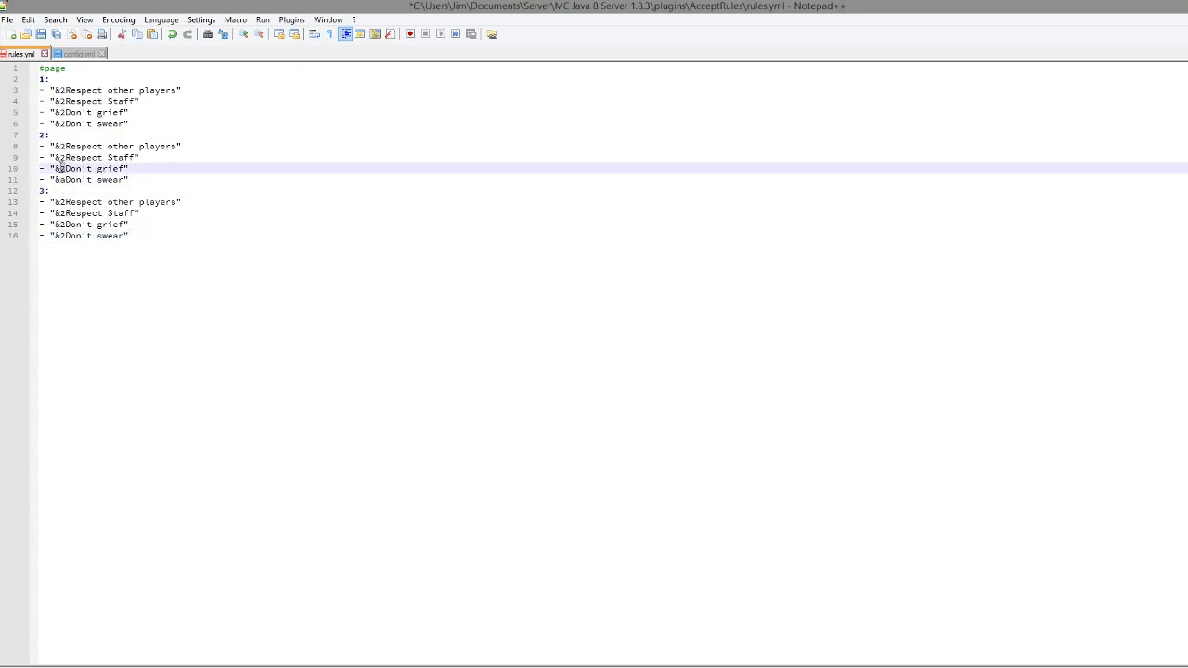
left_click(64, 158)
key("Delete")
type("a")
left_click(65, 146)
key("Delete")
type("a")
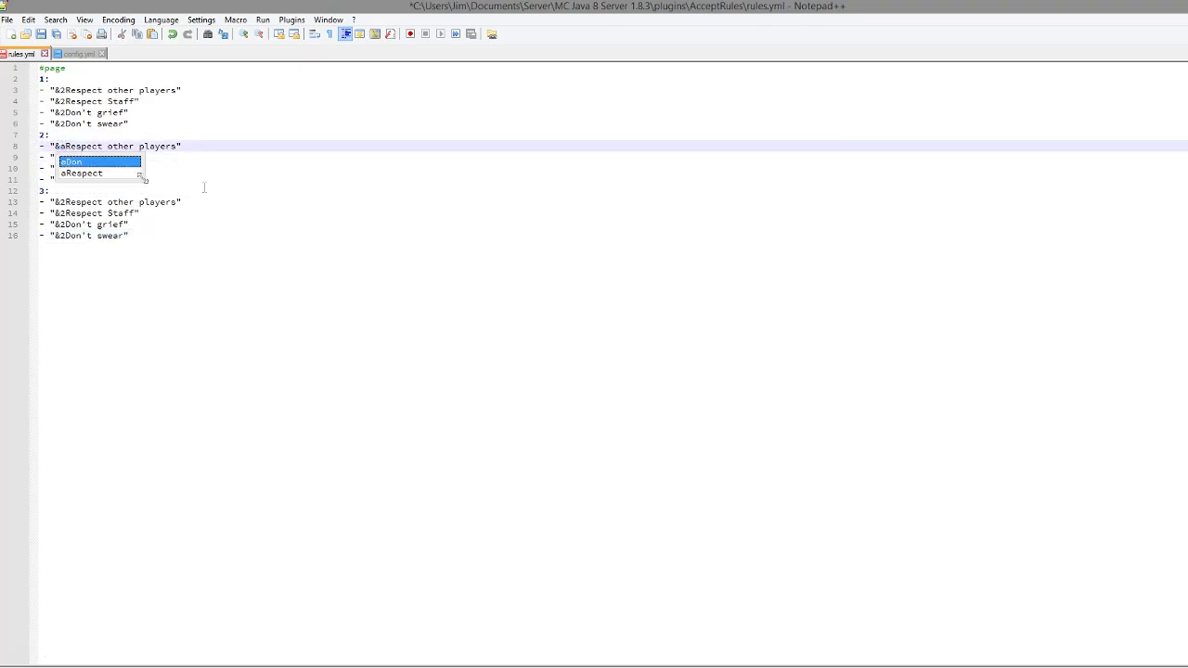
left_click(177, 190)
- Replace the colour code of all four page 3 rules with &b
left_click(58, 235)
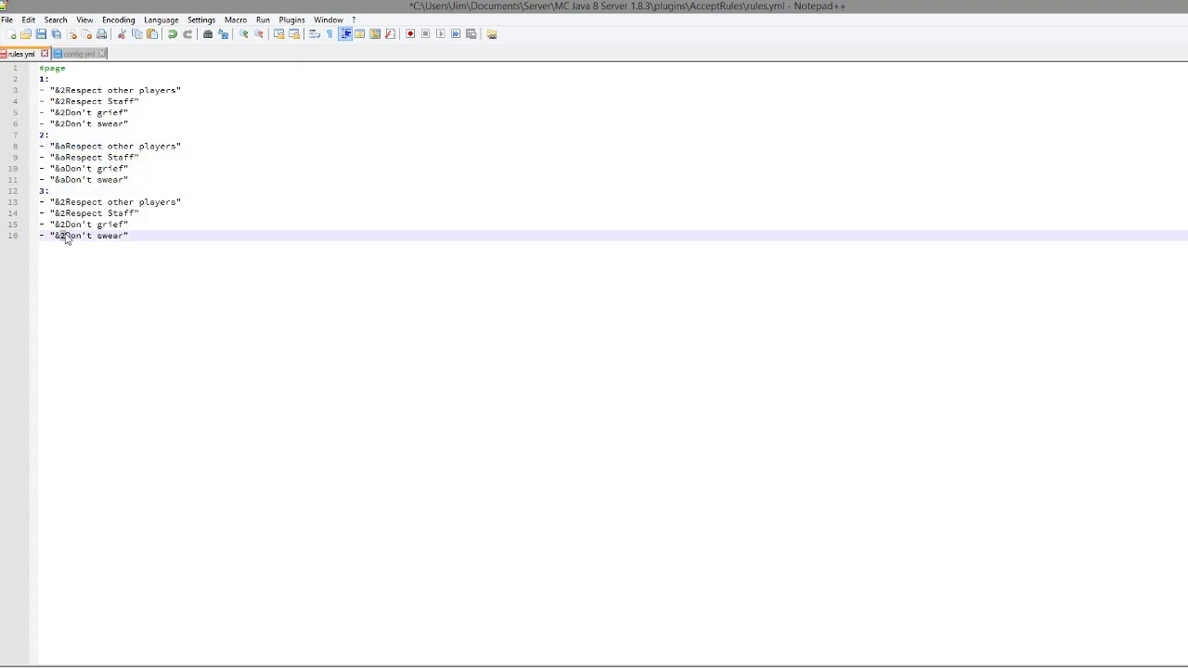
key("Delete")
type("v")
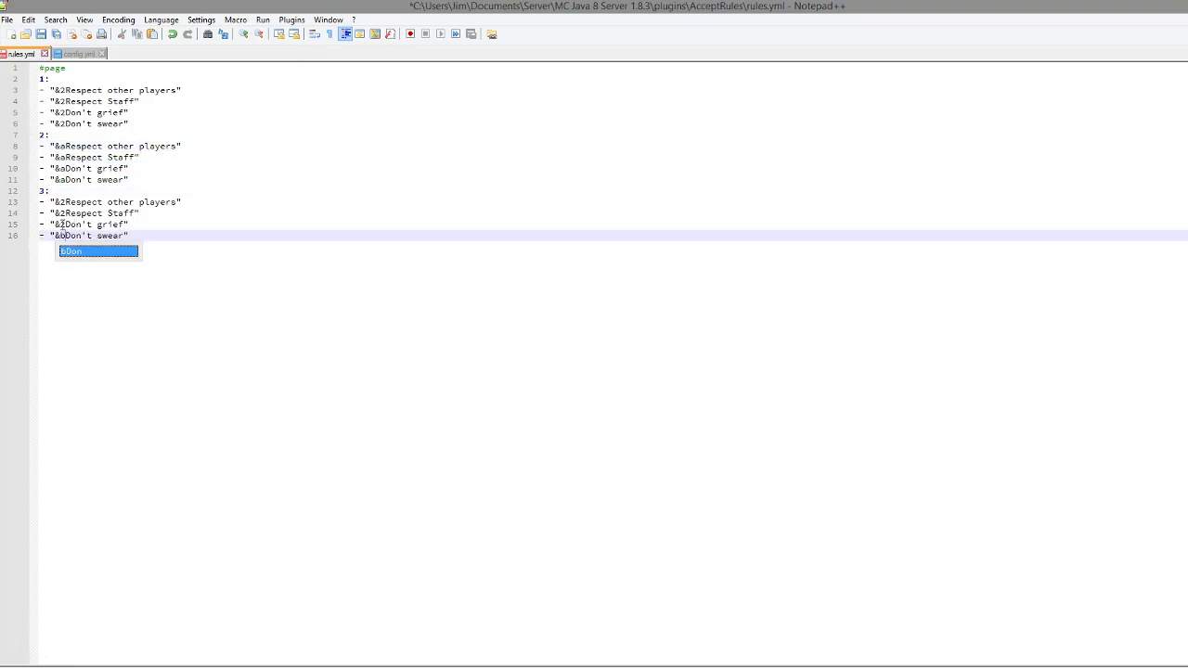
left_click(59, 224)
key("Delete")
type("b")
left_click(59, 213)
key("Delete")
type("b")
left_click(59, 202)
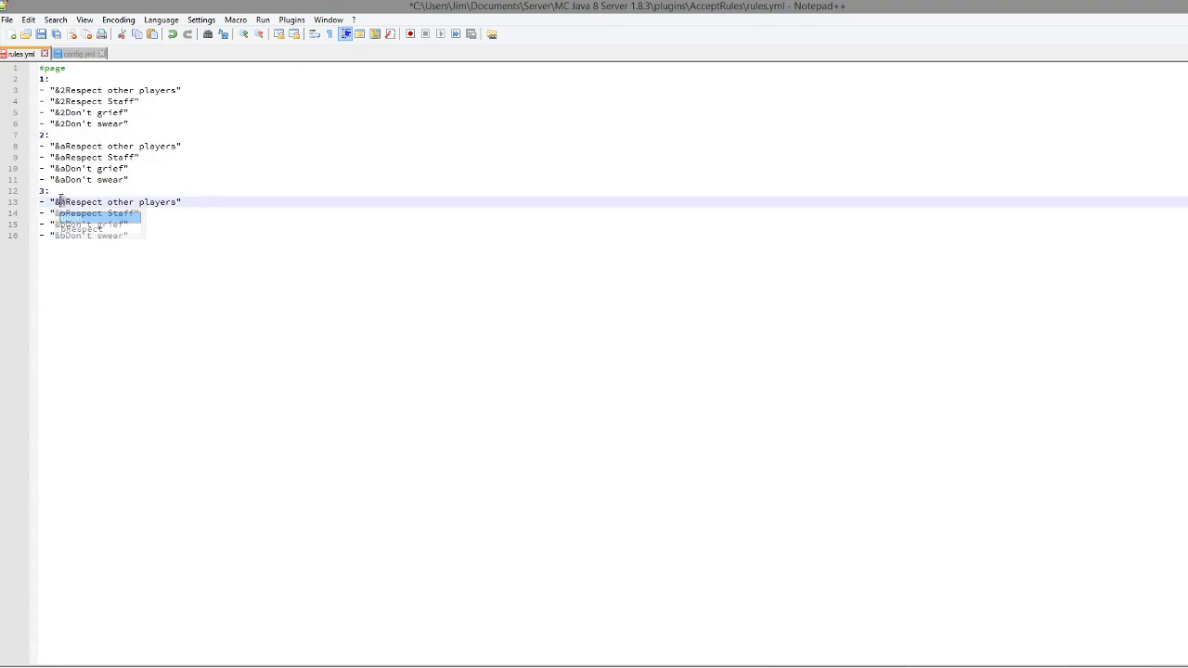
key("Delete")
type("b")
key("Escape")
left_click_drag(270, 309, 4, 69)
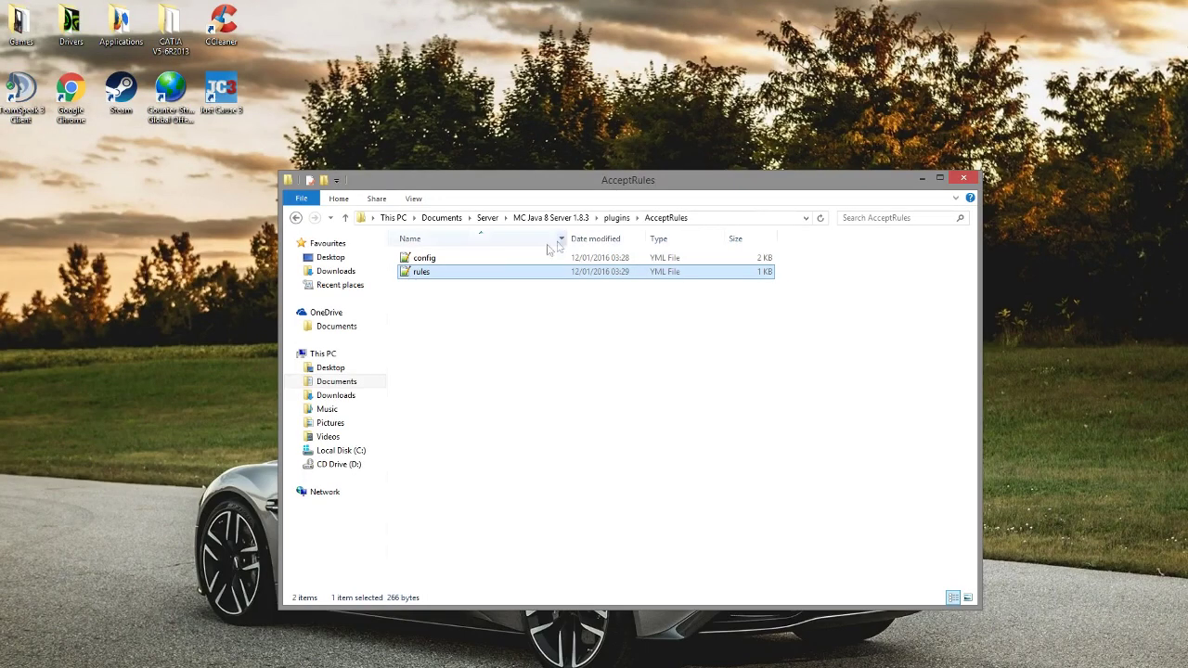
- Open the AcceptRules config file and review the message texts and the TpAfterAccept setting
double_click(491, 260)
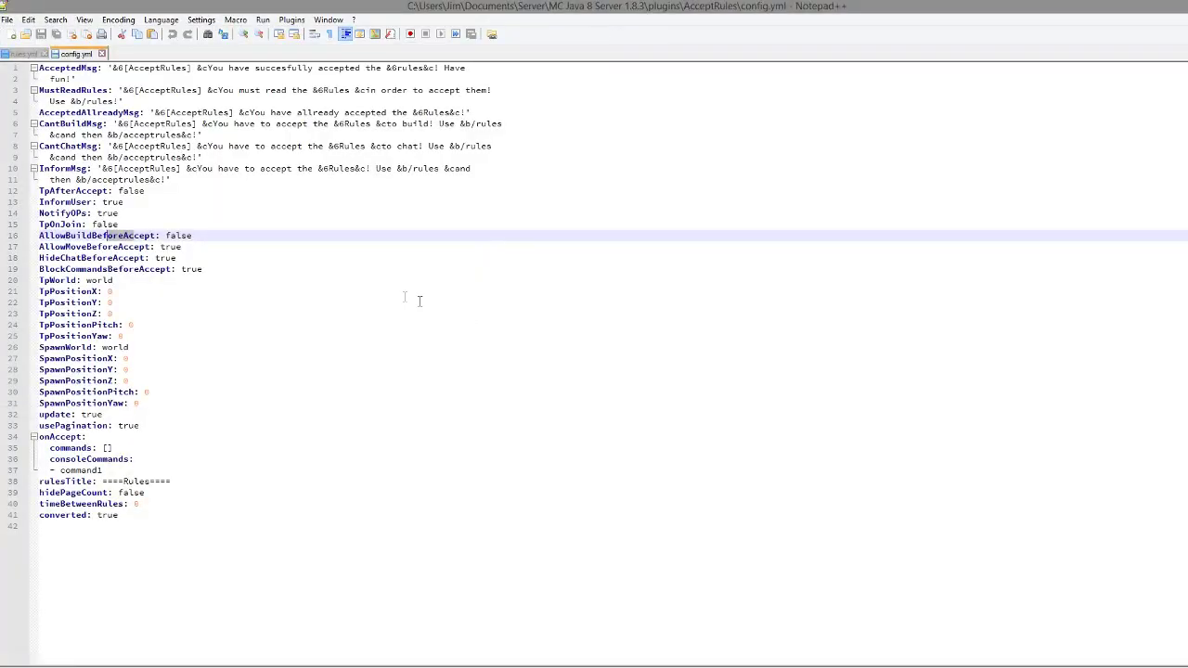
left_click(270, 189)
key("ctrl+shift+Home")
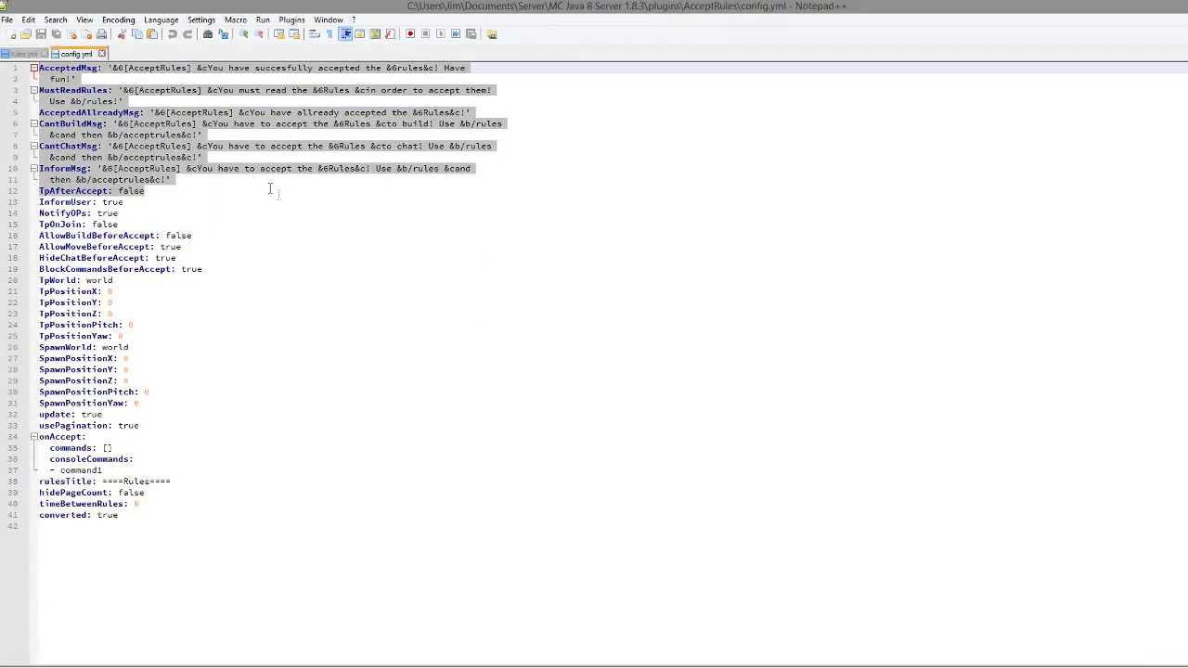
left_click(298, 169)
left_click_drag(177, 192, 28, 193)
left_click(183, 200)
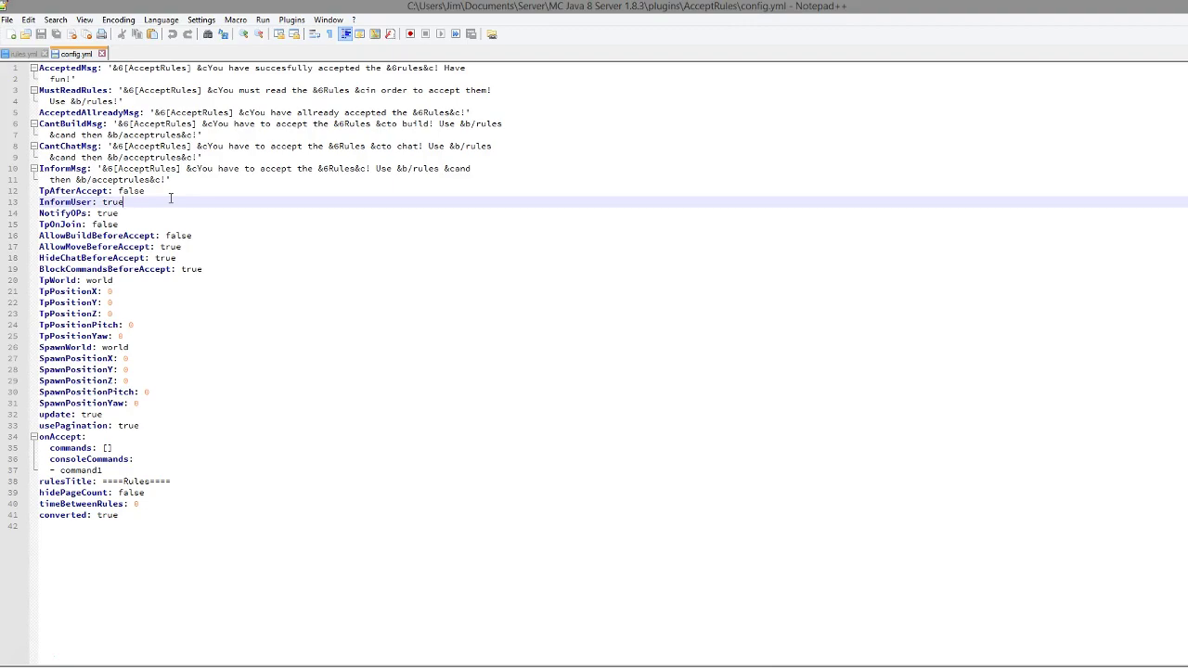
- Set TpAfterAccept to true and save the config file
left_click_drag(146, 191, 117, 191)
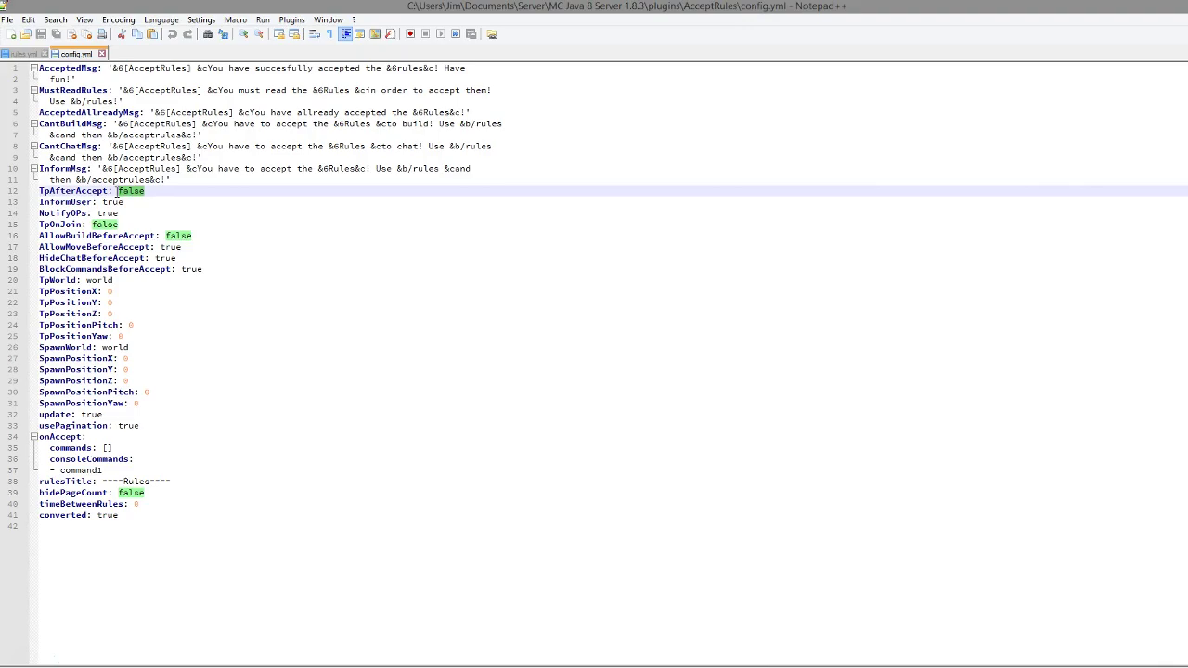
type("true")
key("ctrl+s")
- Set NotifyOPs to false and save the config file
left_click(75, 224)
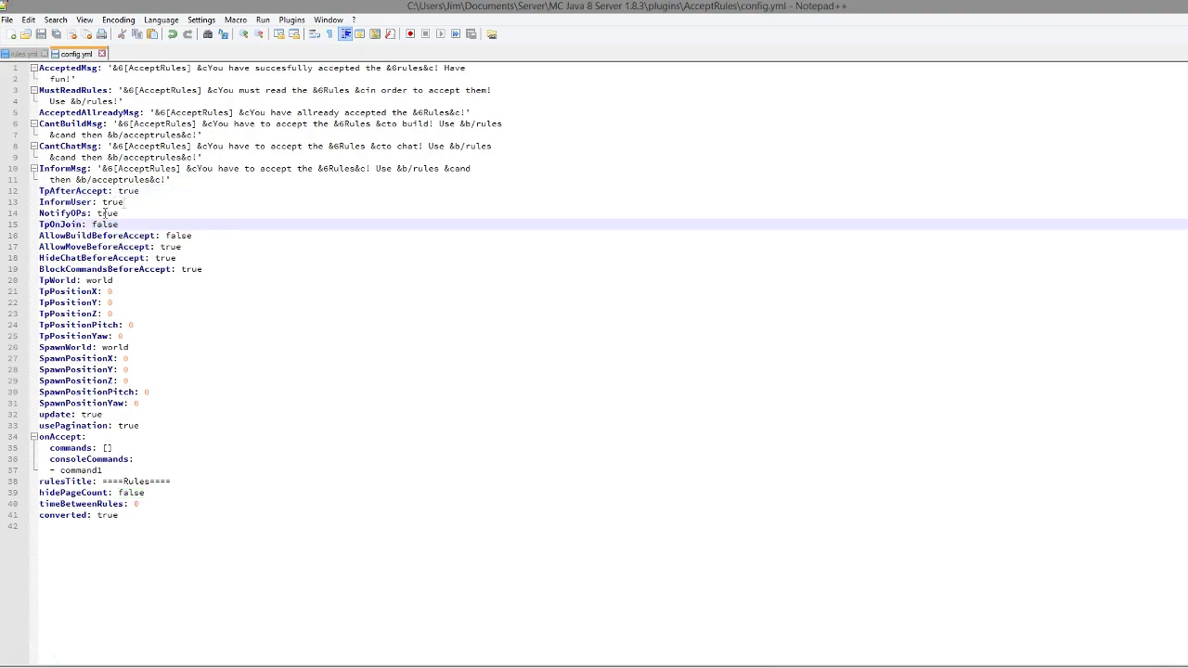
left_click_drag(128, 213, 97, 213)
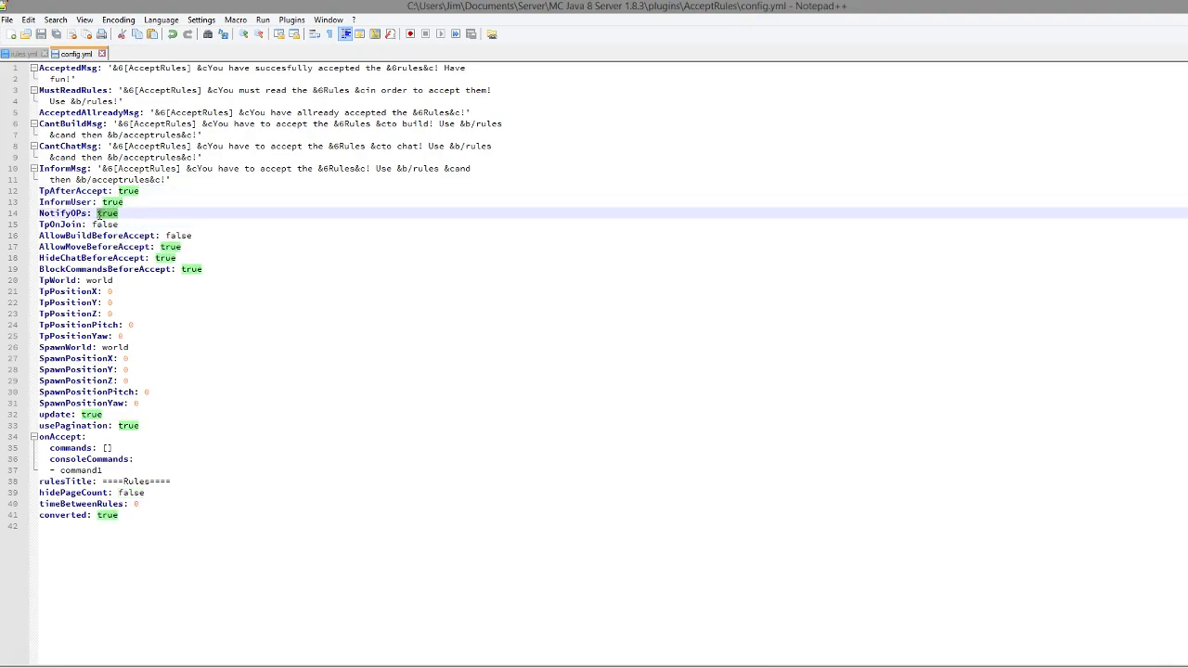
type("false")
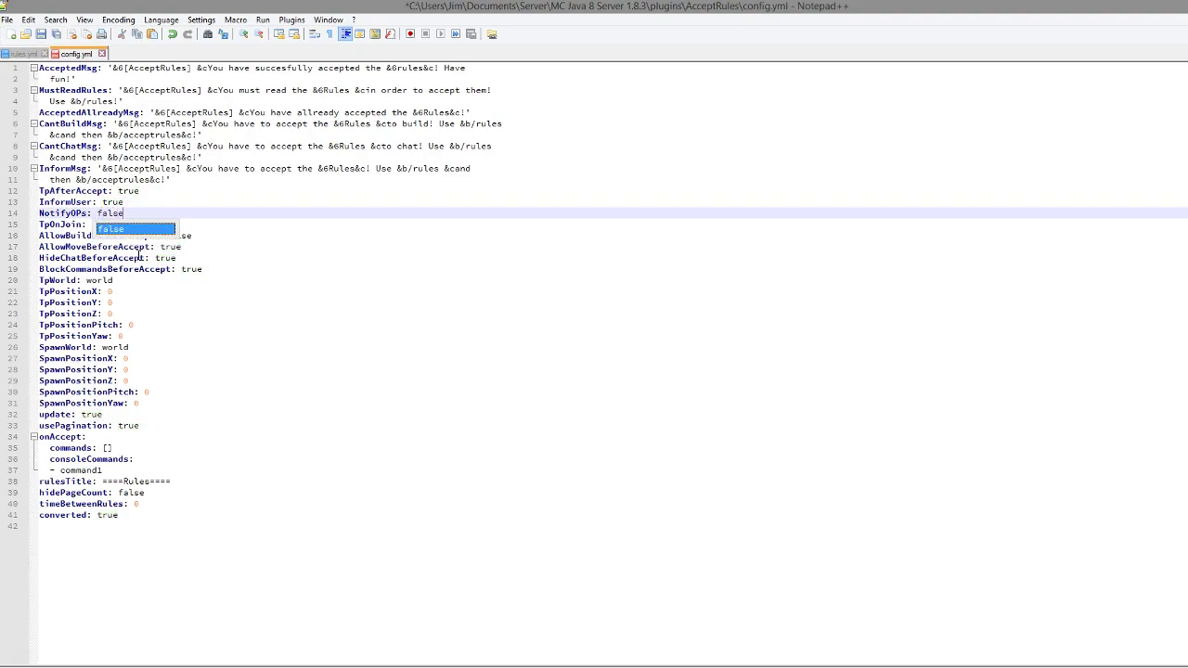
key("ctrl+s")
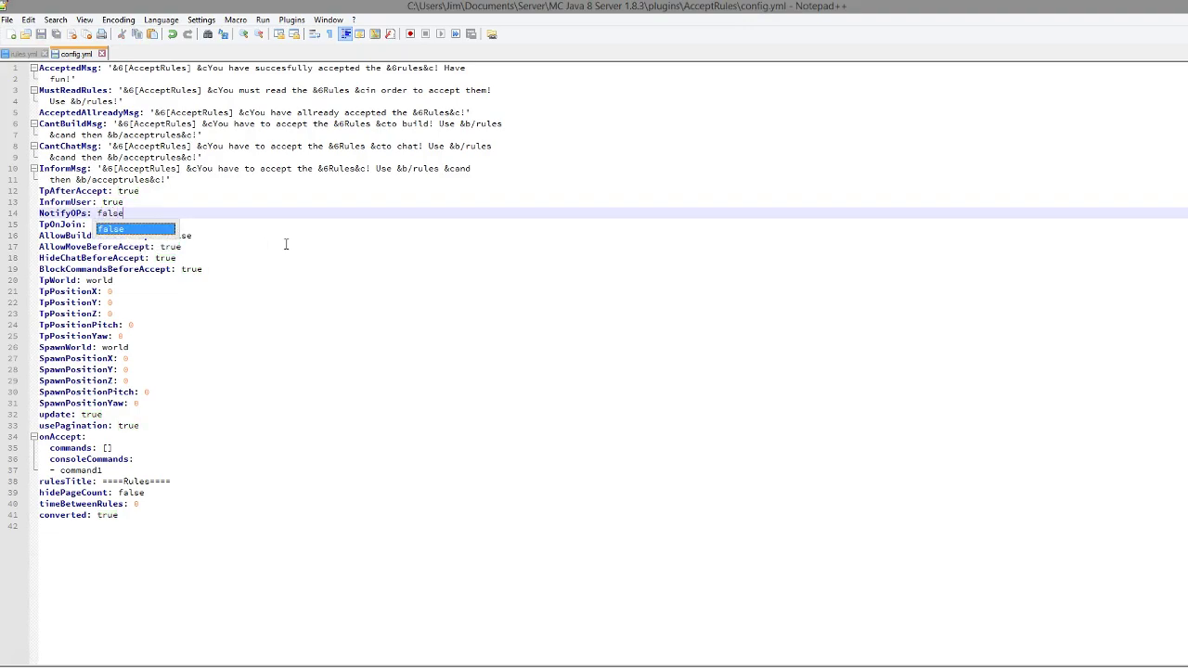
- Set TpOnJoin to true in the config file and save the change
left_click(97, 244)
left_click_drag(90, 225, 39, 225)
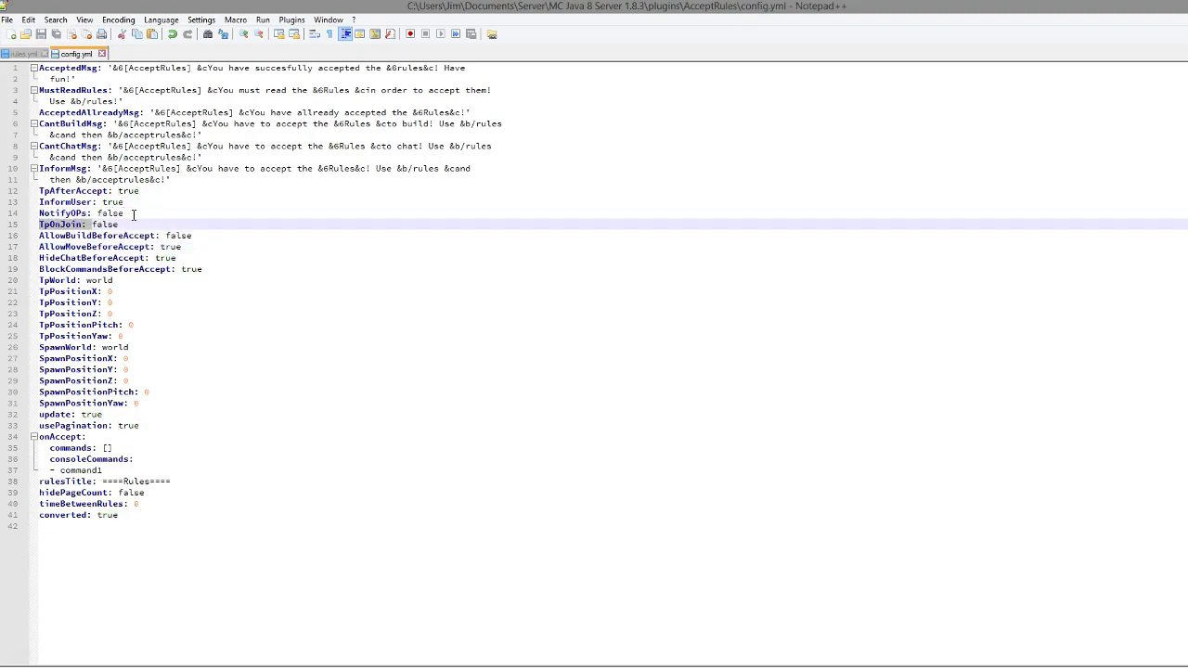
double_click(105, 225)
type("t")
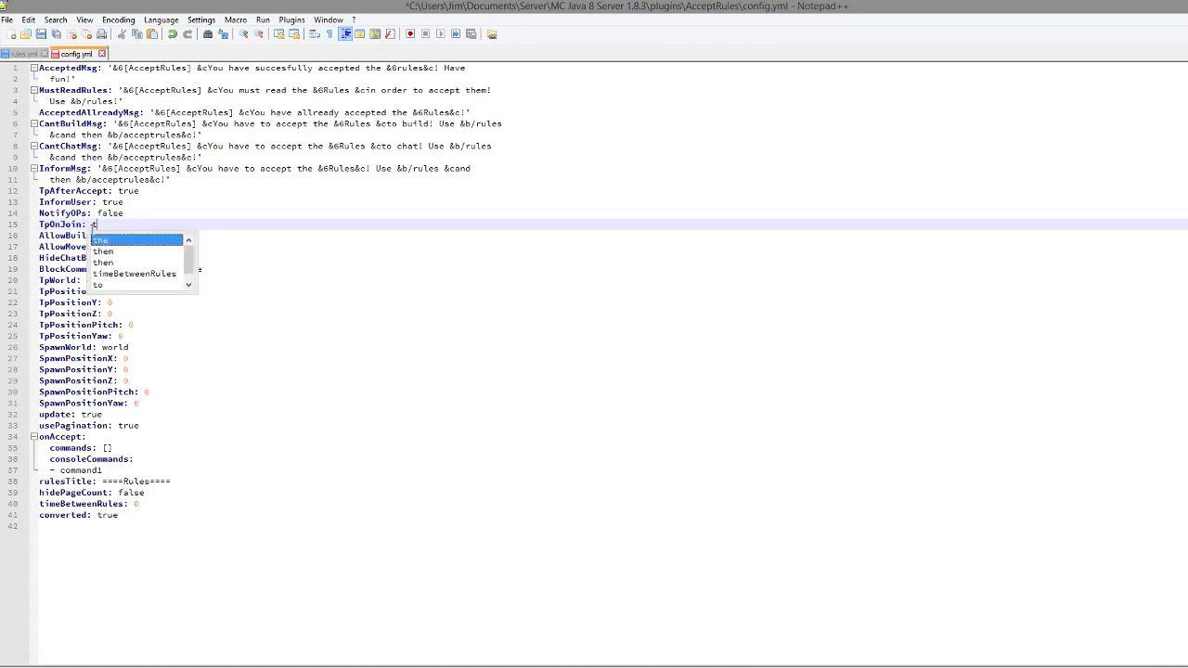
type("rue")
left_click(189, 203)
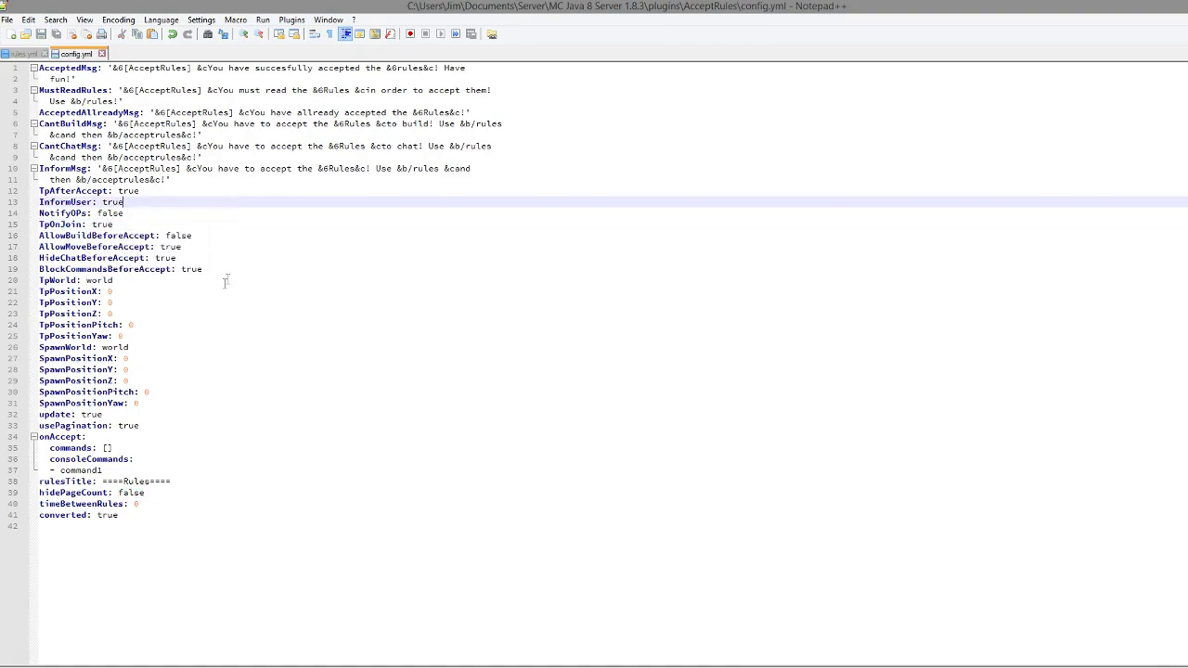
- Set the teleport coordinates to TpPositionX 100, TpPositionY 10 and TpPositionZ 100
left_click(148, 390)
left_click_drag(147, 382, 39, 358)
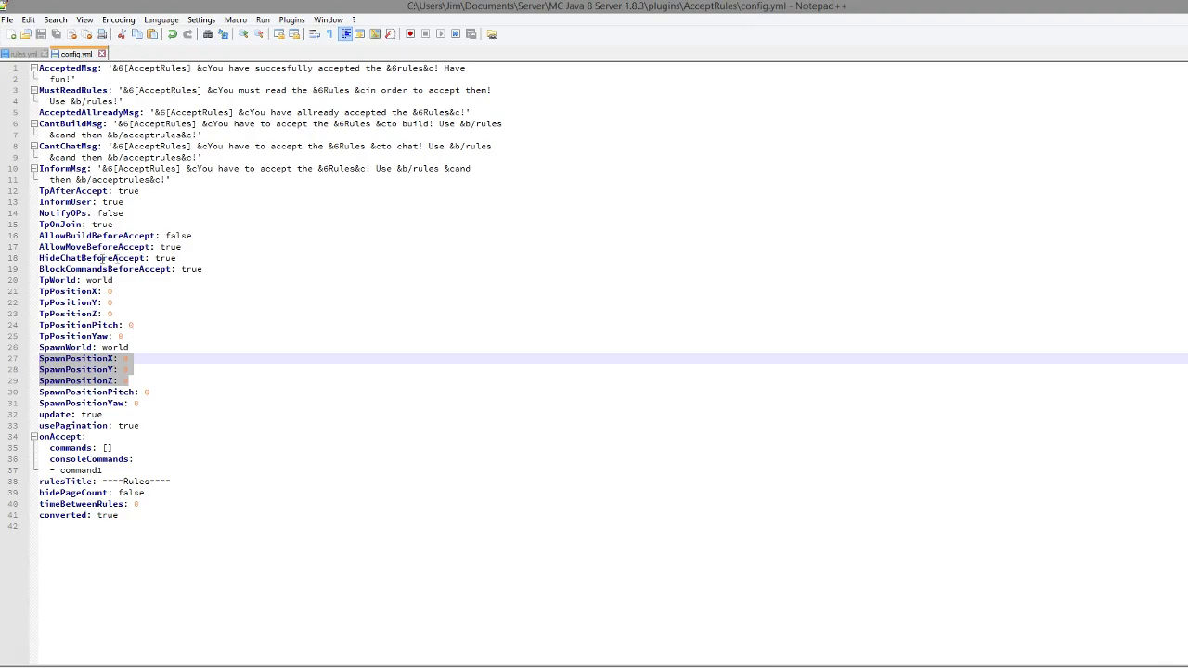
left_click_drag(180, 203, 39, 191)
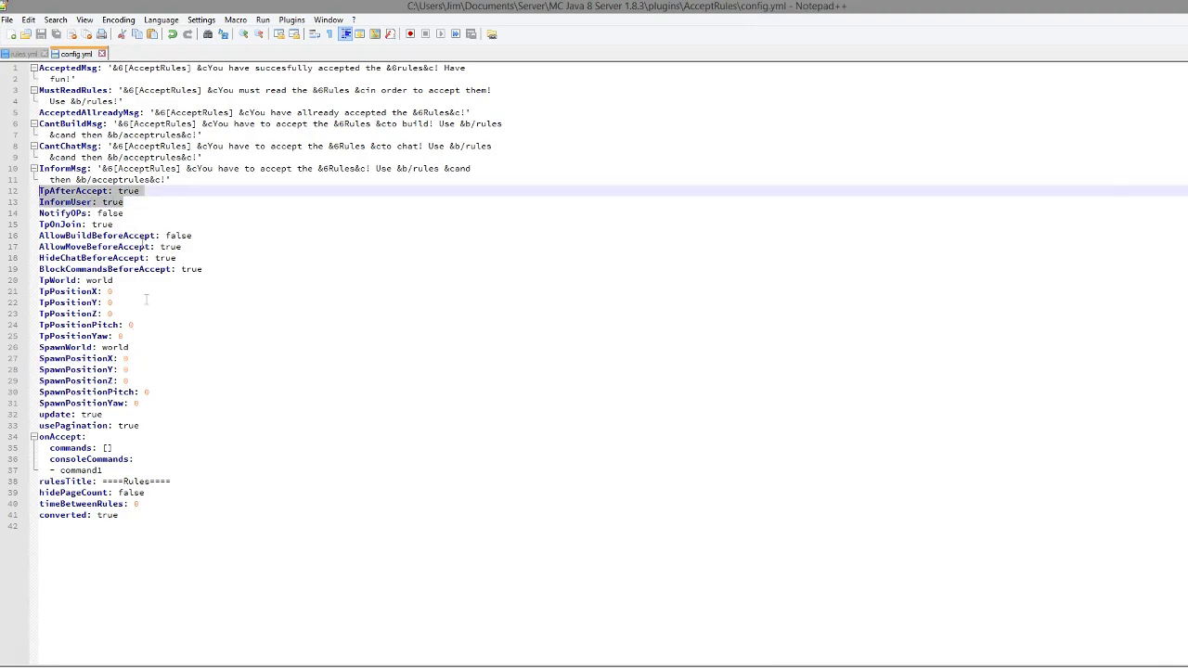
double_click(108, 291)
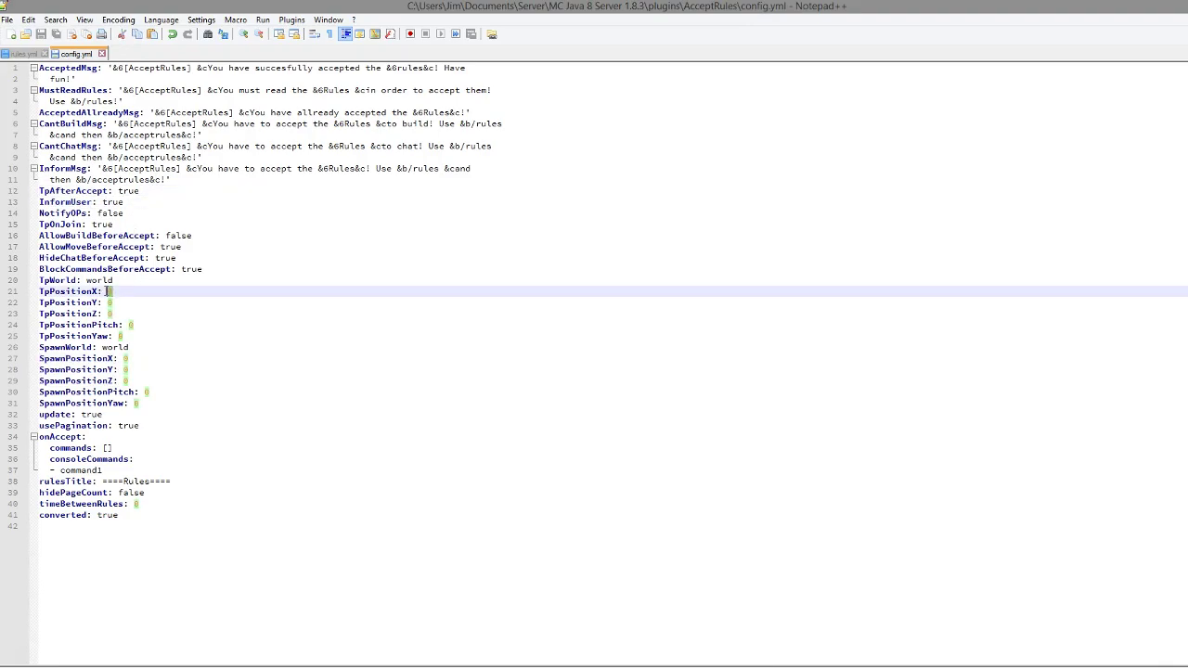
type("100")
double_click(110, 303)
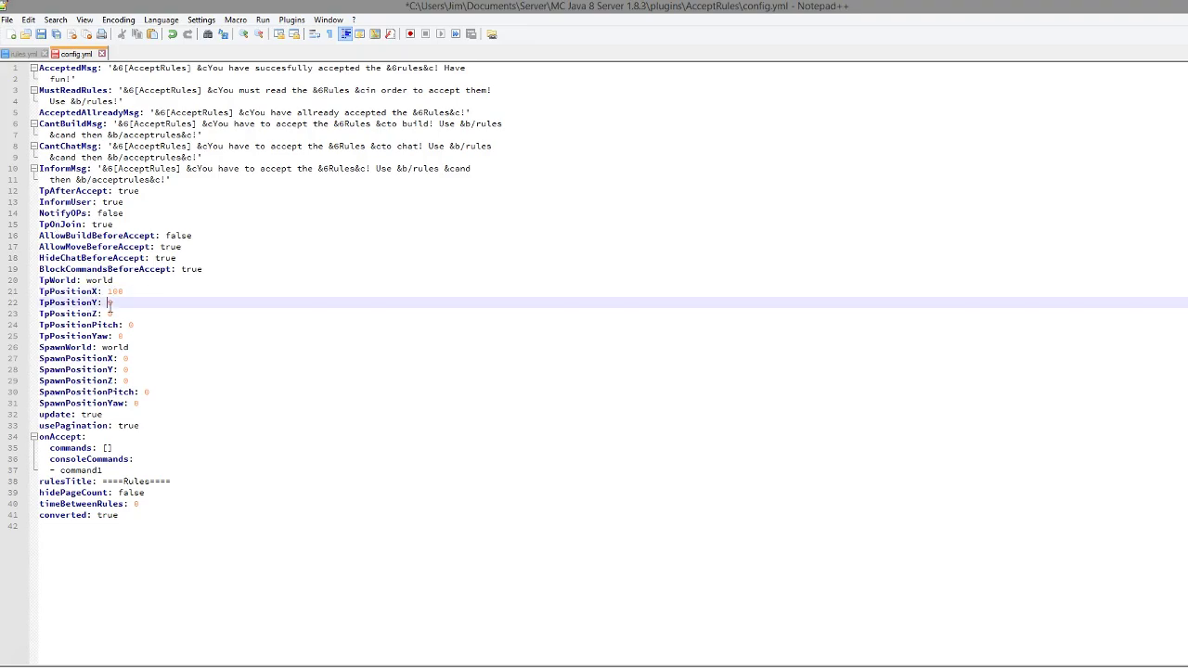
type("10")
double_click(108, 313)
type("10")
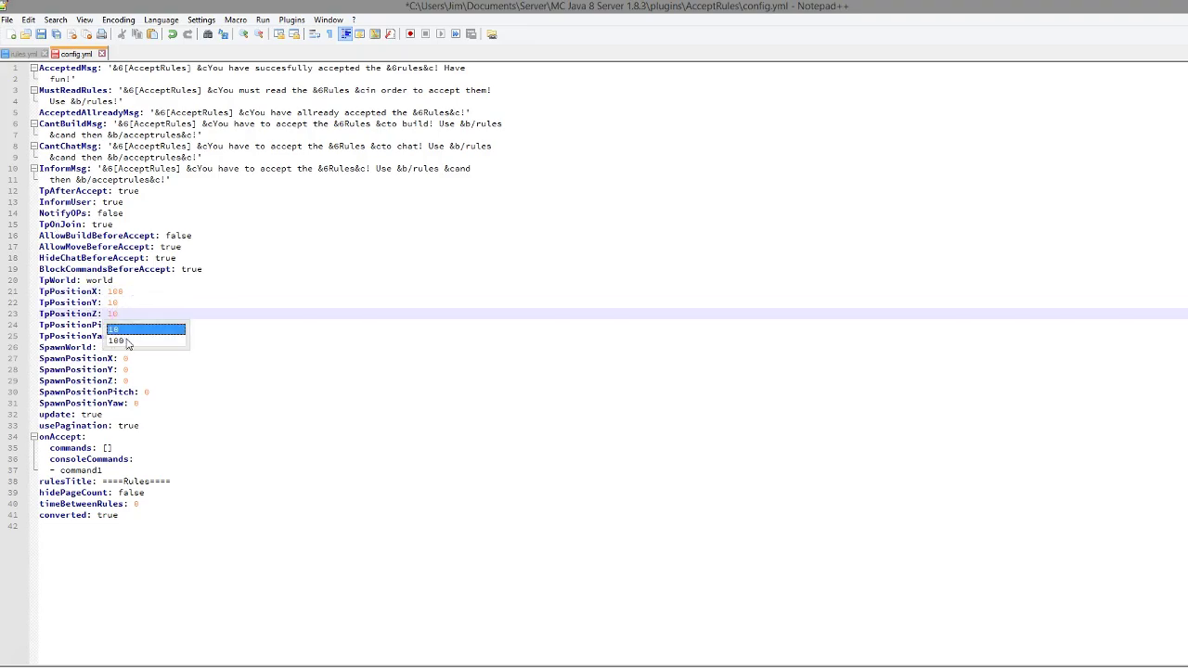
left_click(239, 325)
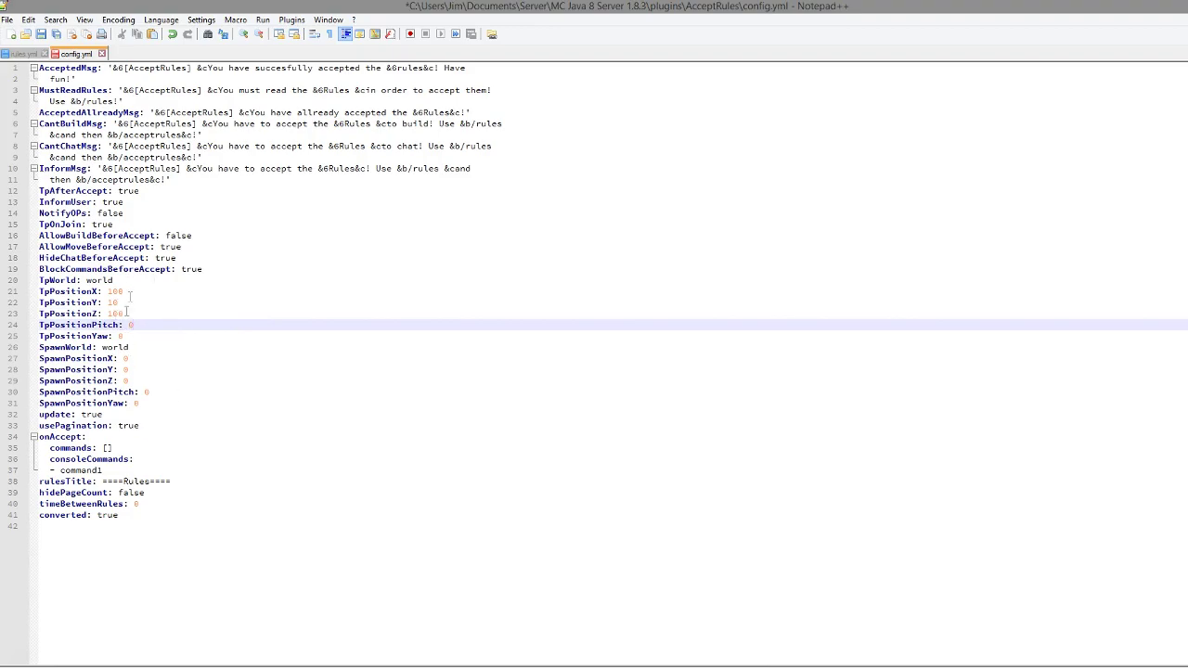
left_click(112, 281)
left_click(226, 302)
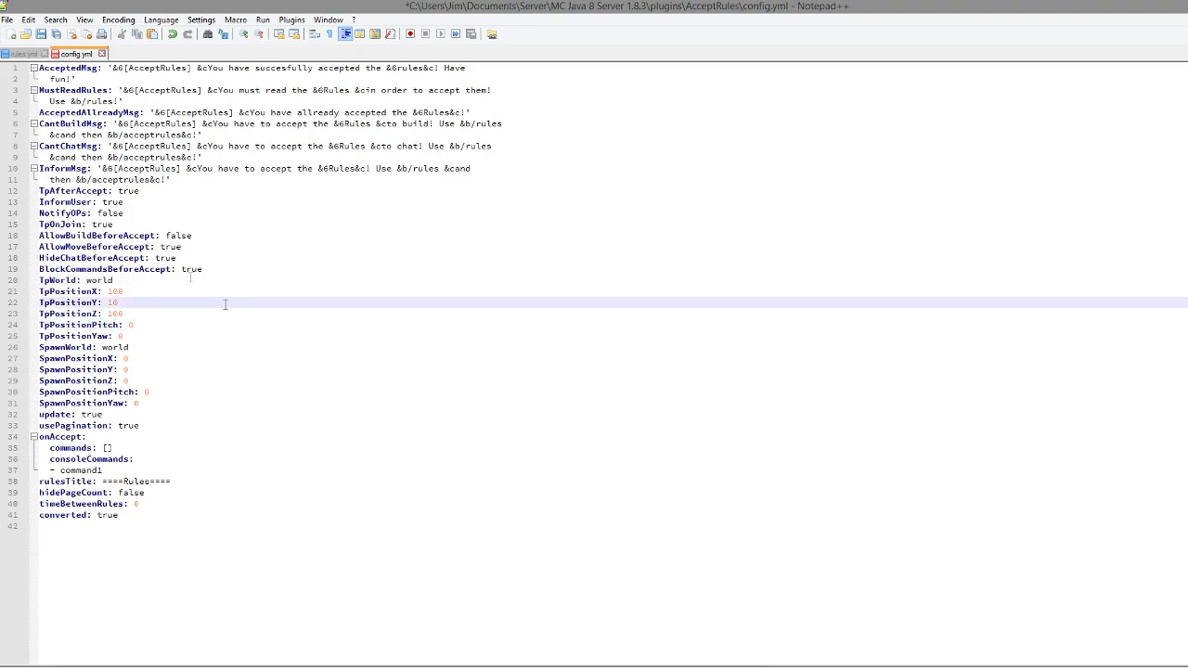
- Set AllowMoveBeforeAccept to false and save the config file
left_click_drag(225, 262, 20, 239)
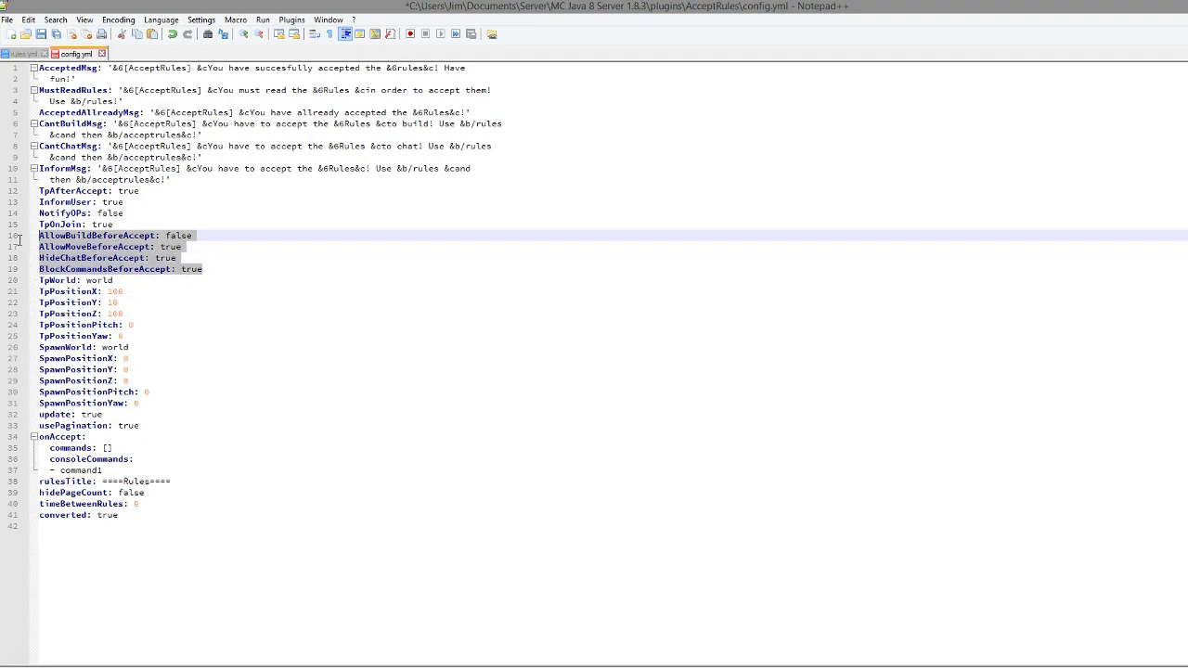
left_click(83, 241)
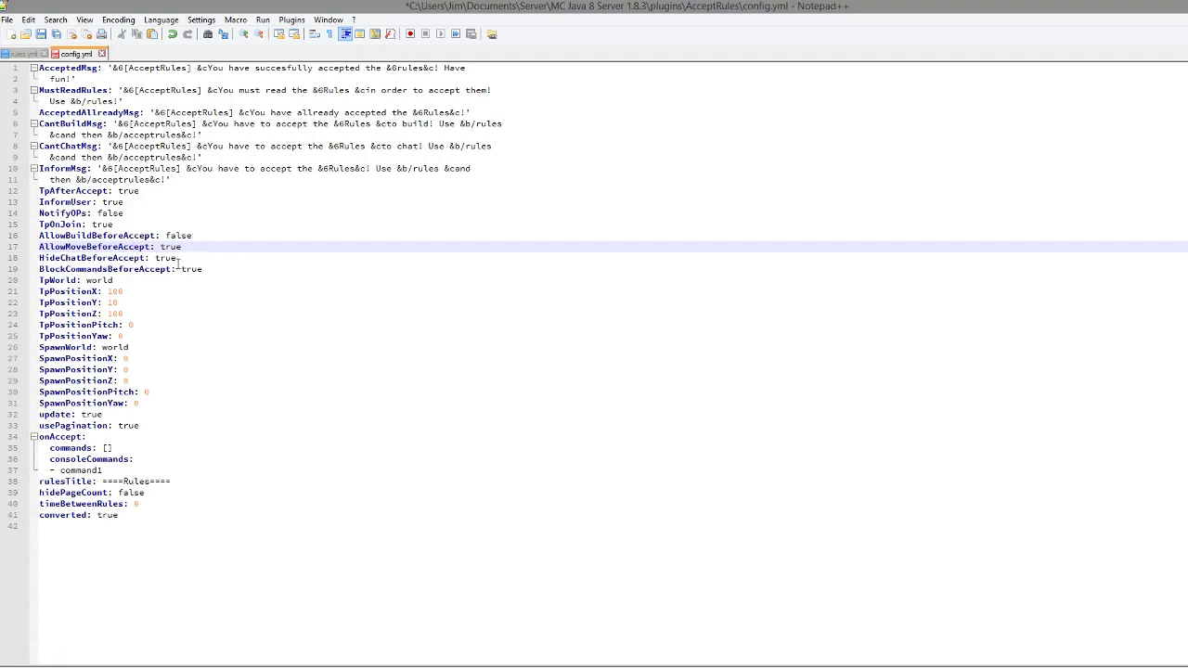
left_click(199, 236)
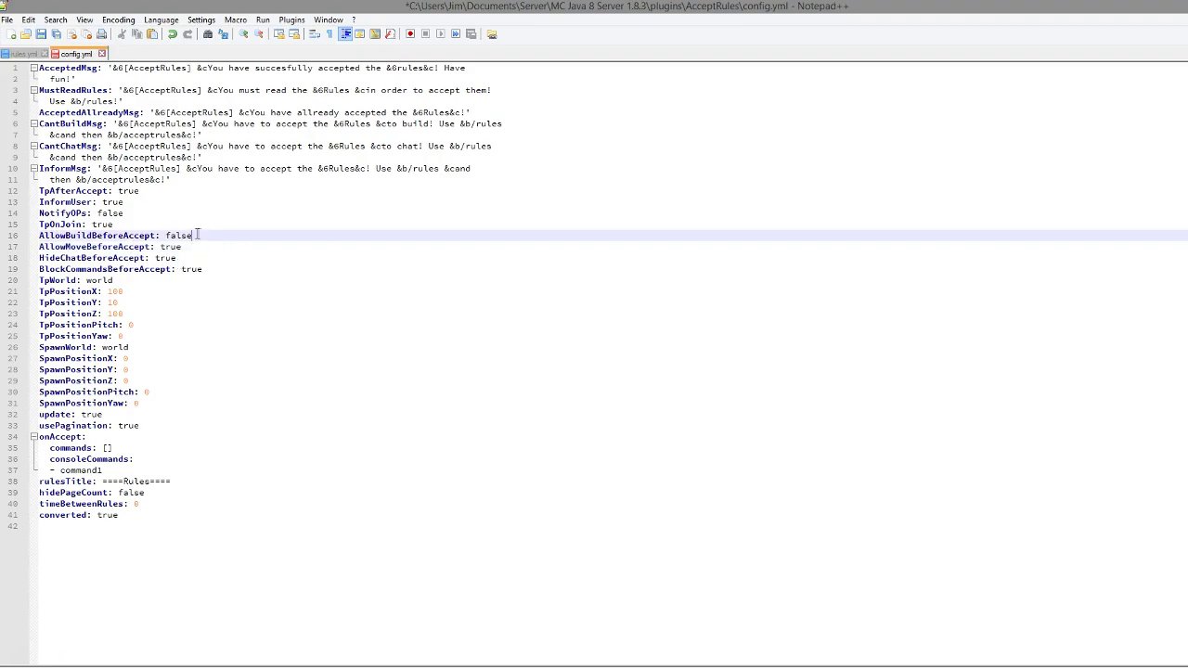
double_click(171, 247)
type("fals")
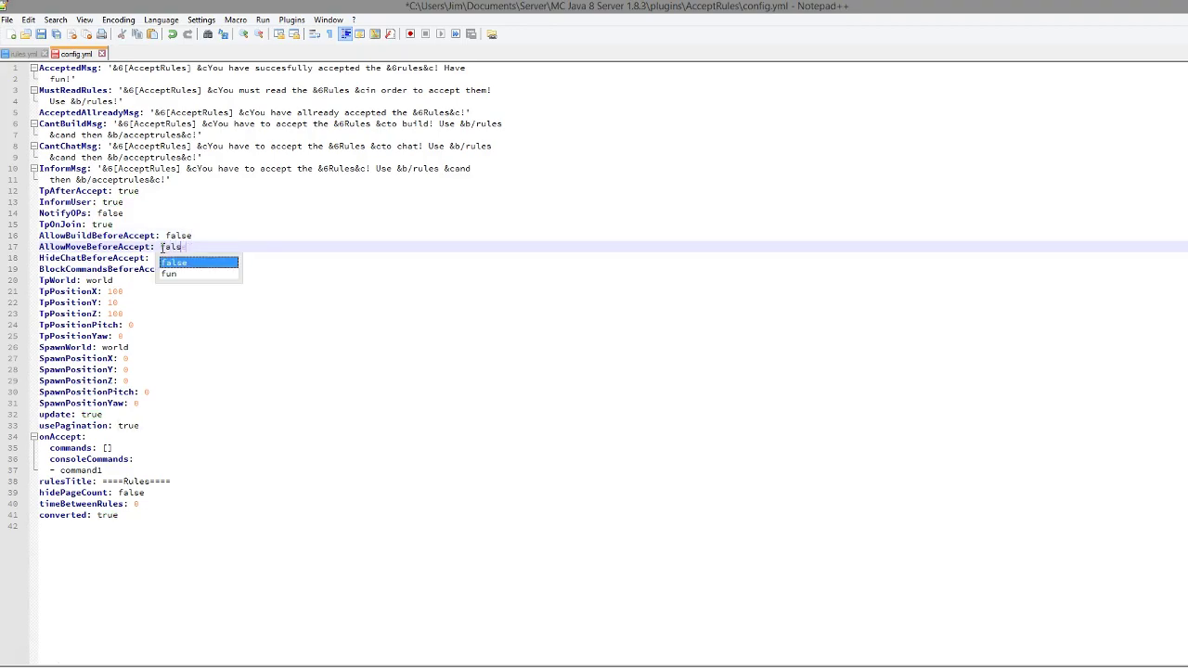
type("e")
key("ctrl+s")
left_click(121, 257)
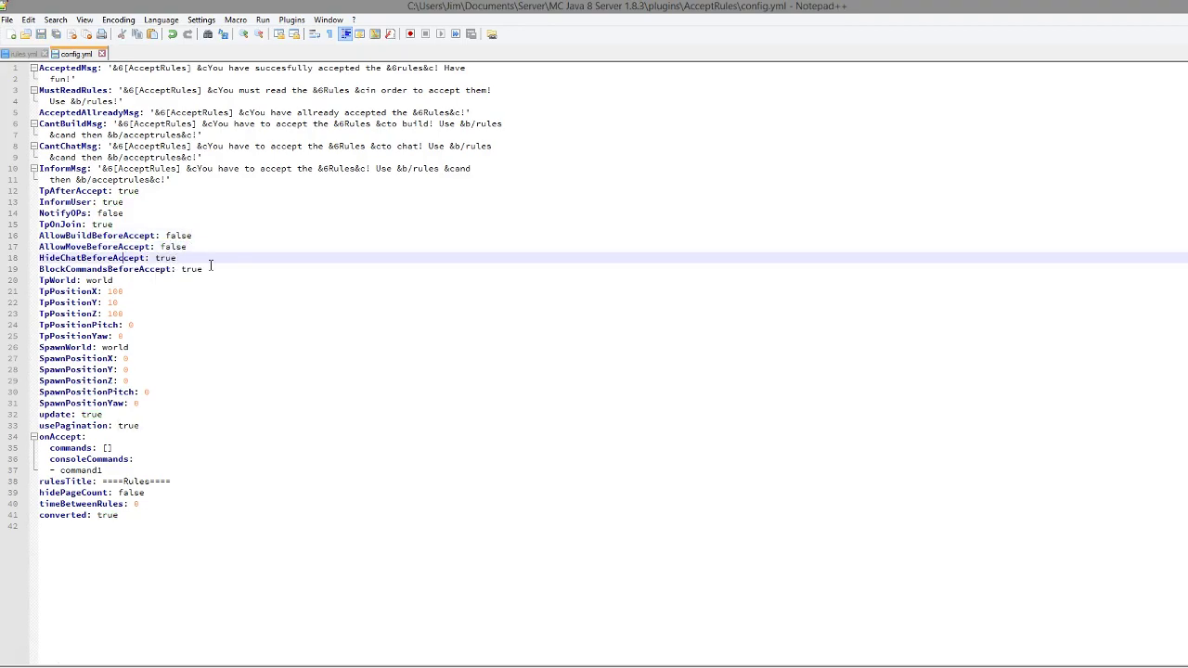
left_click(216, 269)
left_click(251, 280)
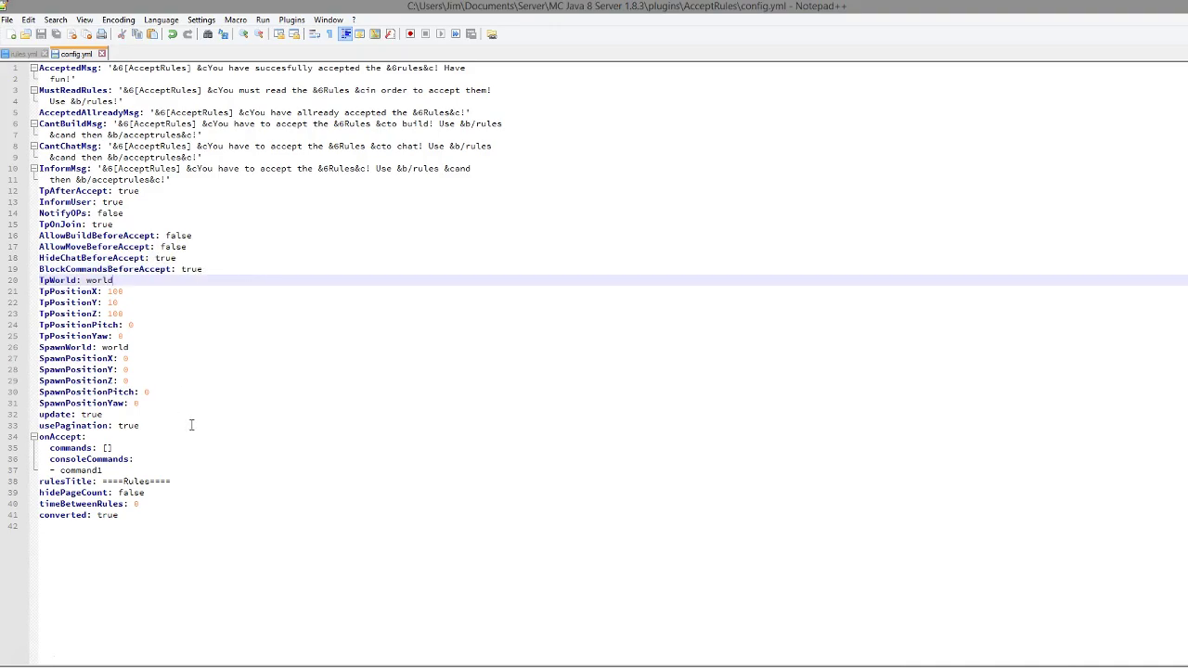
- Replace the command1 entry under onAccept consoleCommands with "manuadd %PLAYER% member" and save the config file
left_click_drag(190, 473, 18, 438)
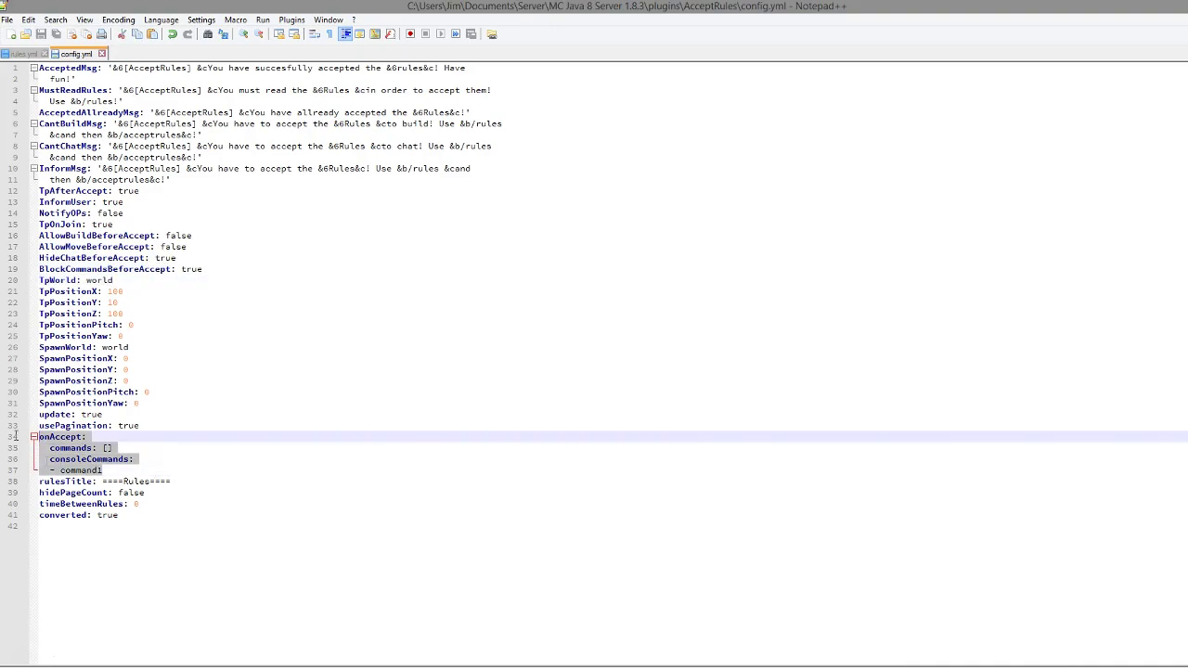
left_click(155, 470)
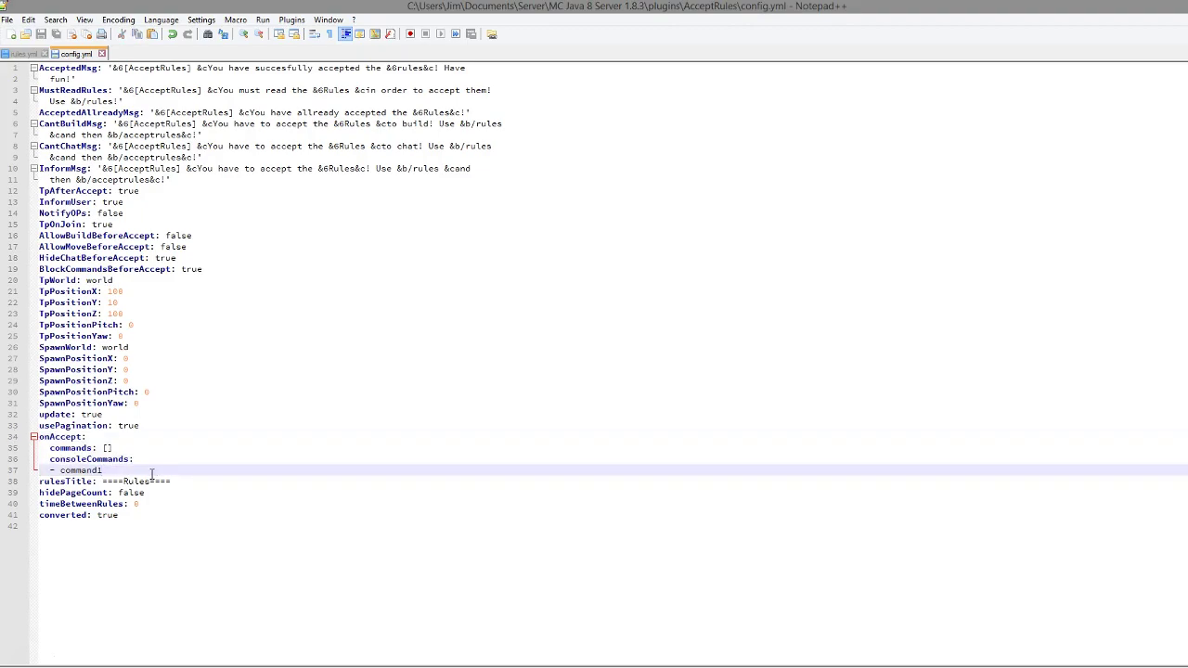
left_click(61, 478)
double_click(65, 471)
type("manuadd")
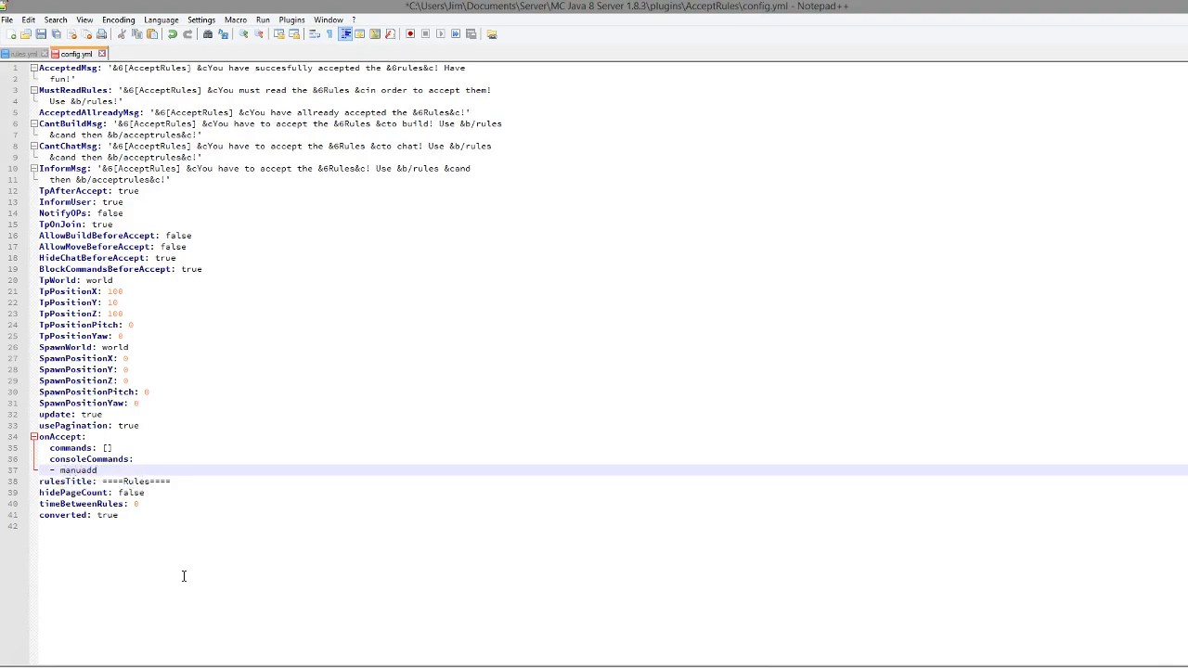
type(" %PLAYER")
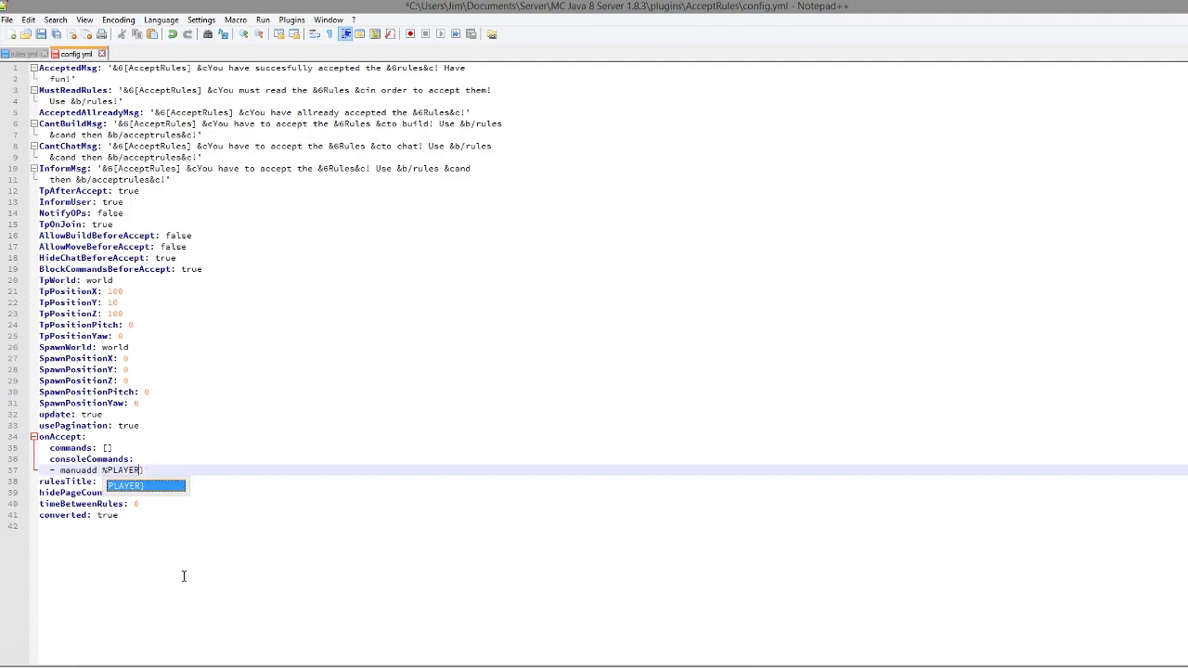
key("BackSpace")
type("%")
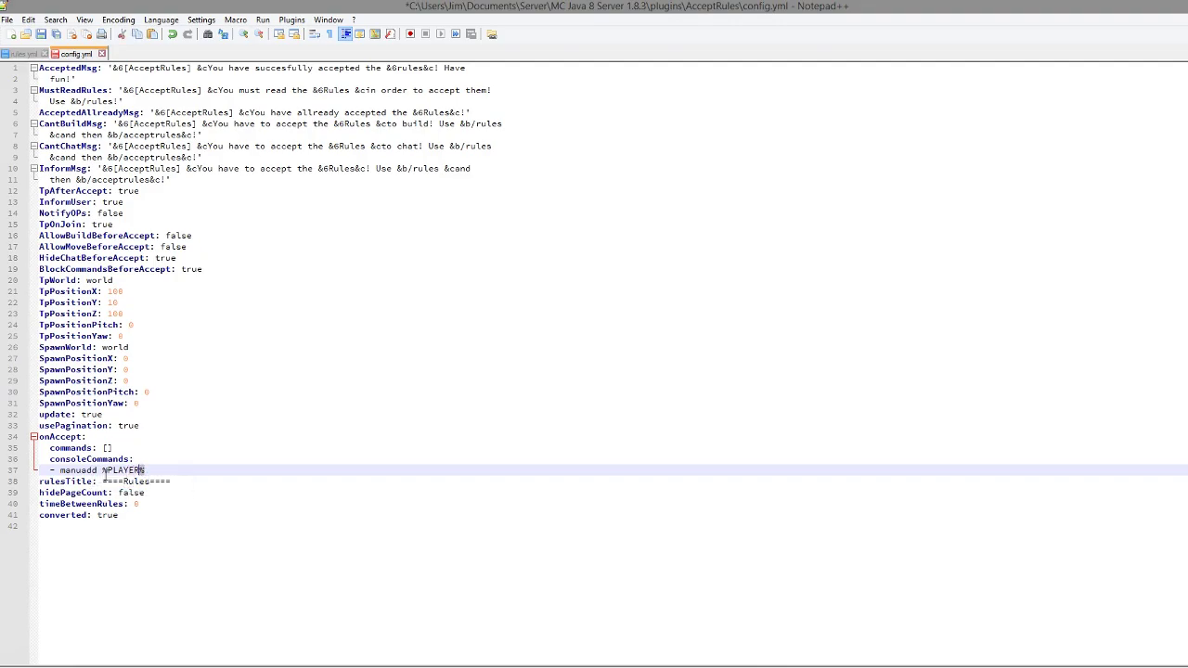
type(" member")
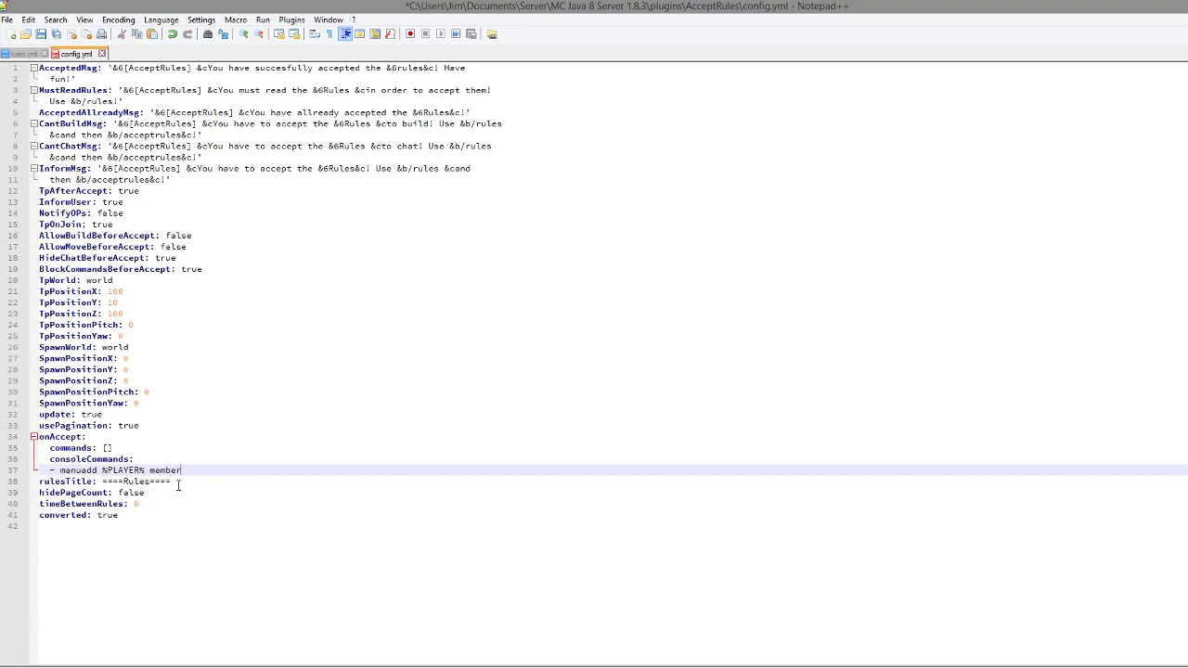
key("ctrl+s")
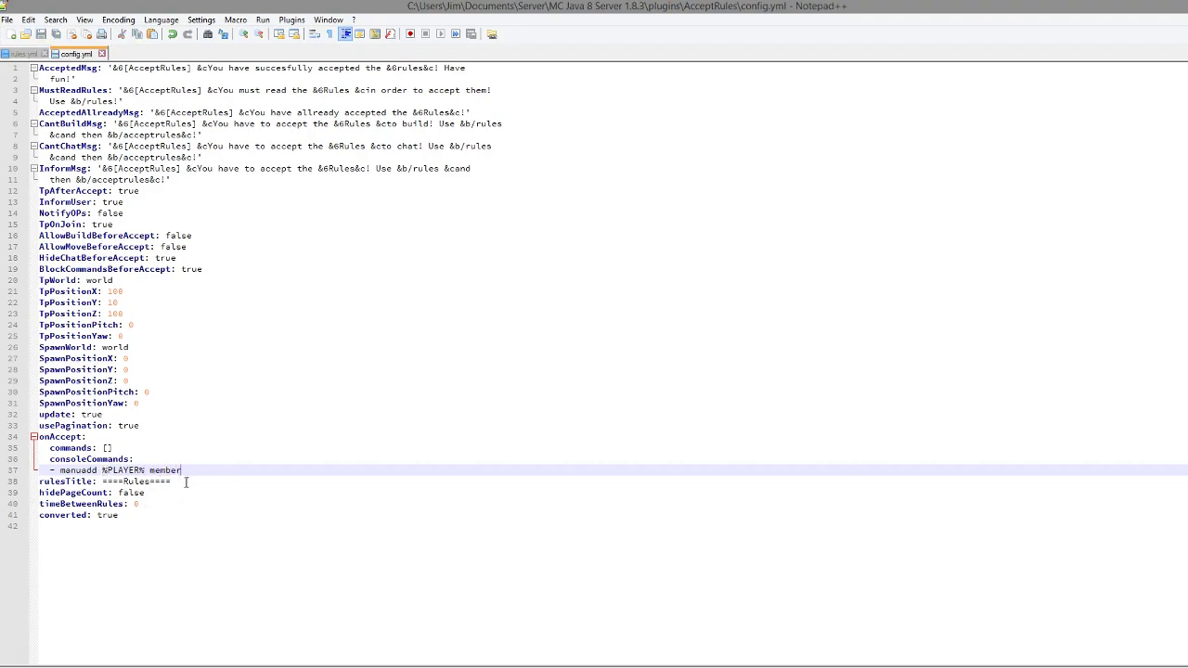
- Add parentheses around the word Rules in rulesTitle so it reads ====(Rules)====
left_click(175, 494)
left_click(97, 483)
left_click(102, 493)
left_click(125, 483)
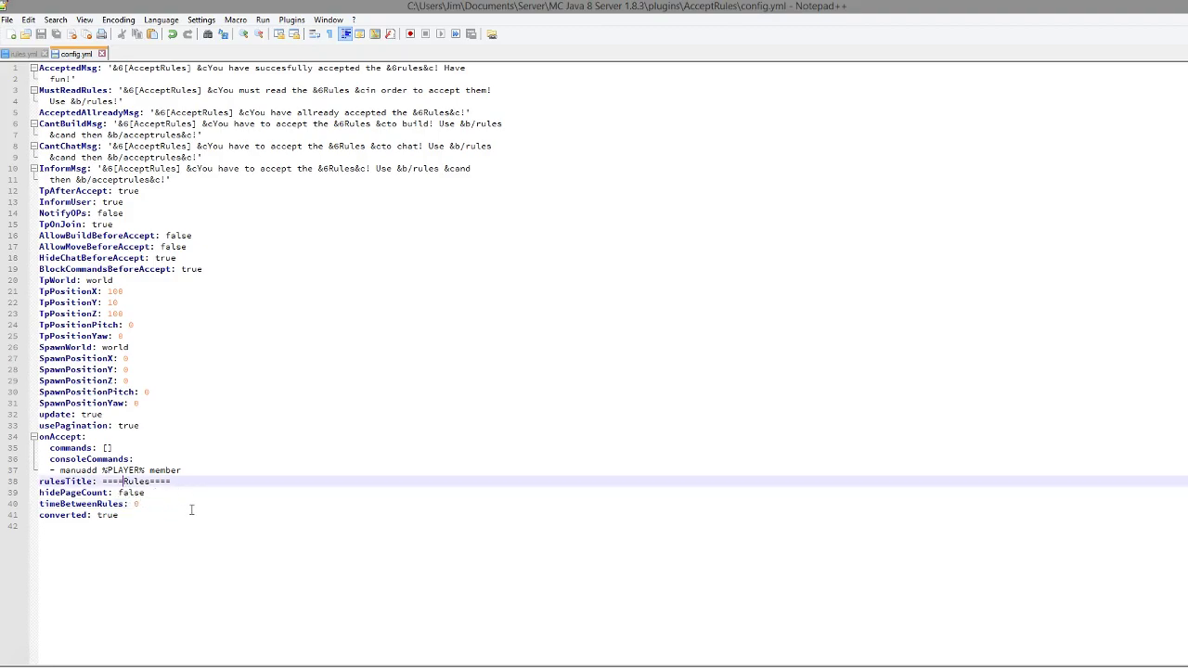
type("()")
key("Delete")
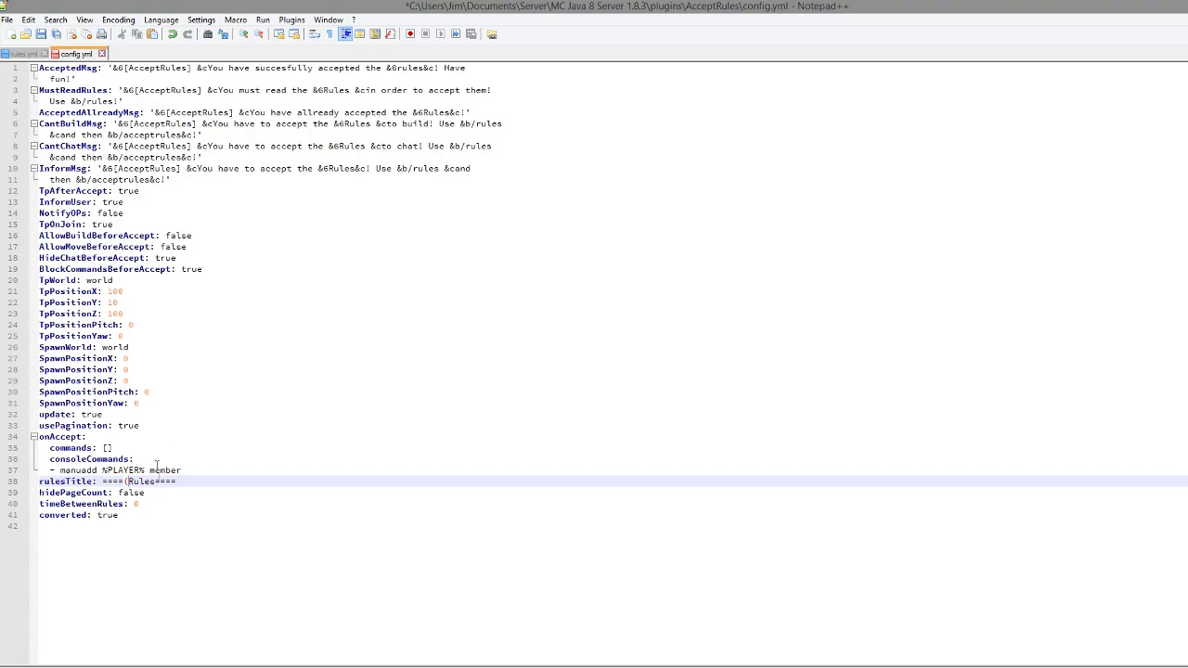
type(")")
- Set timeBetweenRules to 5 and save the config file
left_click(158, 492)
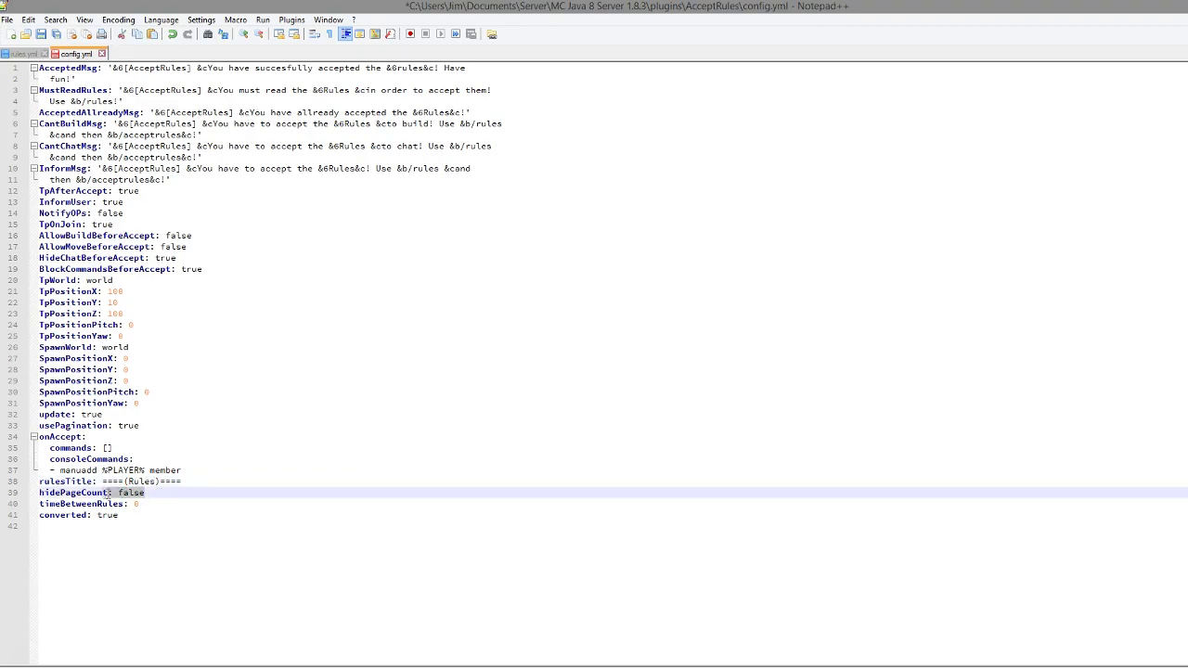
left_click(186, 503)
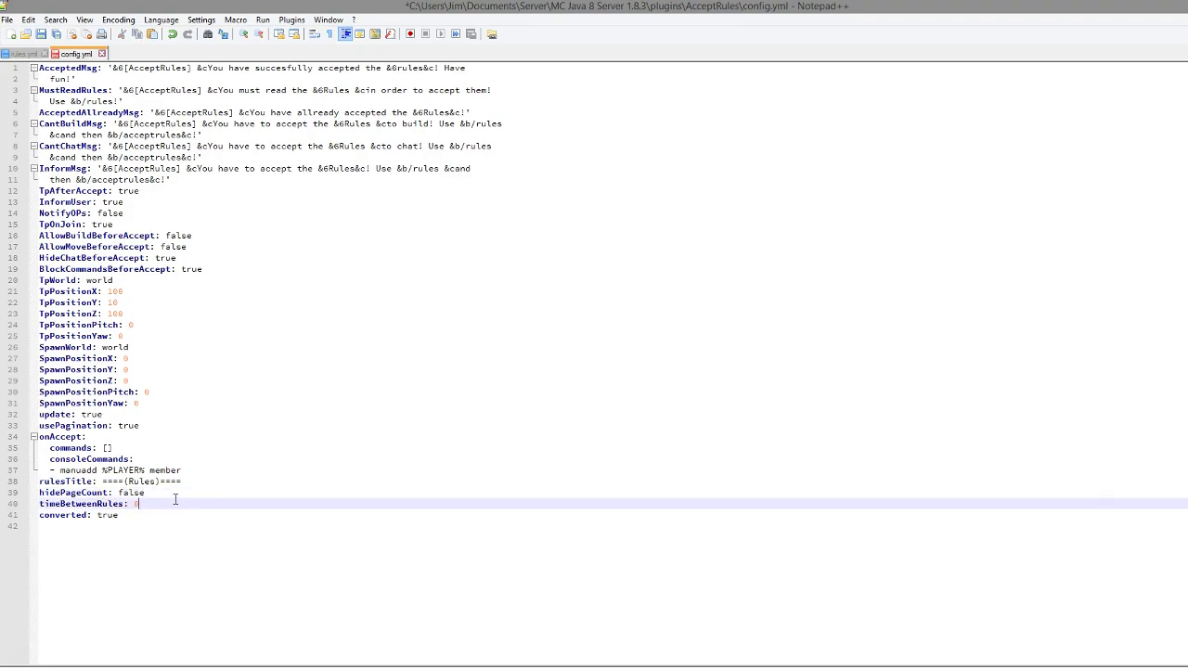
left_click_drag(139, 504, 18, 513)
left_click(142, 509)
key("shift+Left")
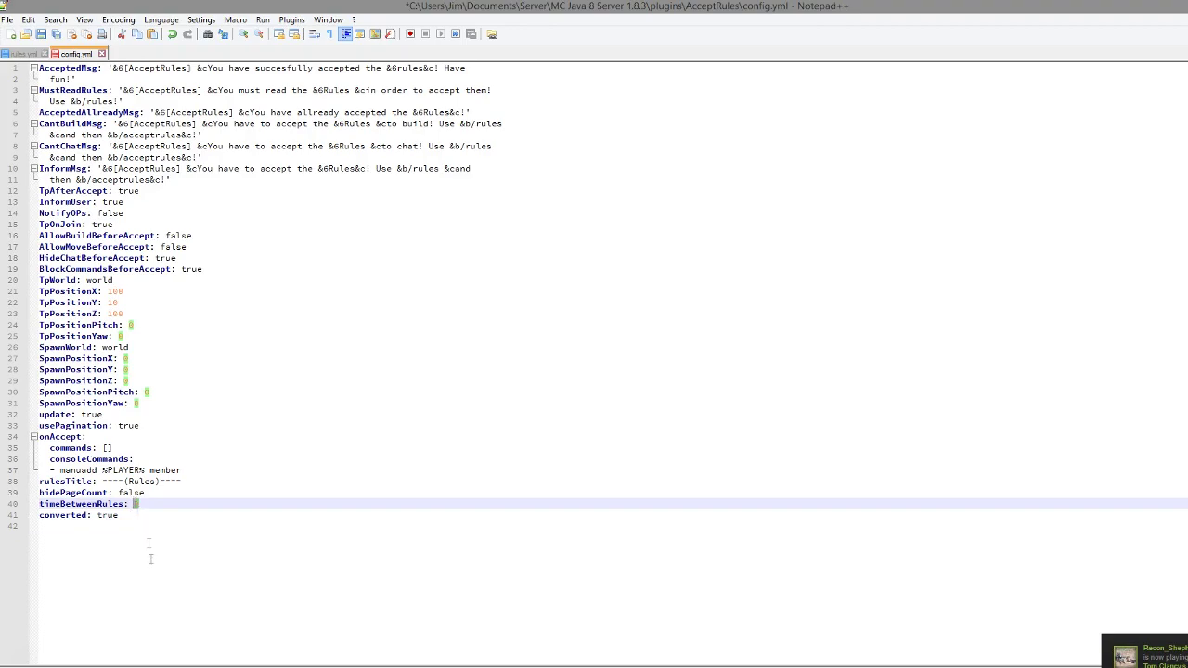
type("5")
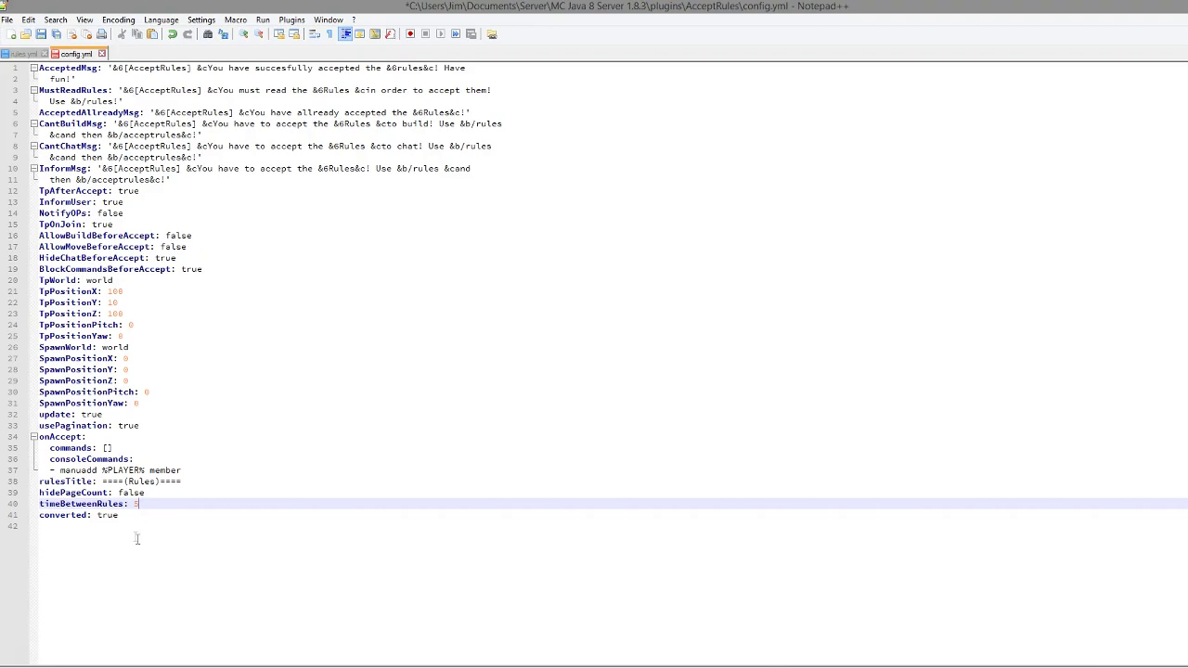
left_click(181, 538)
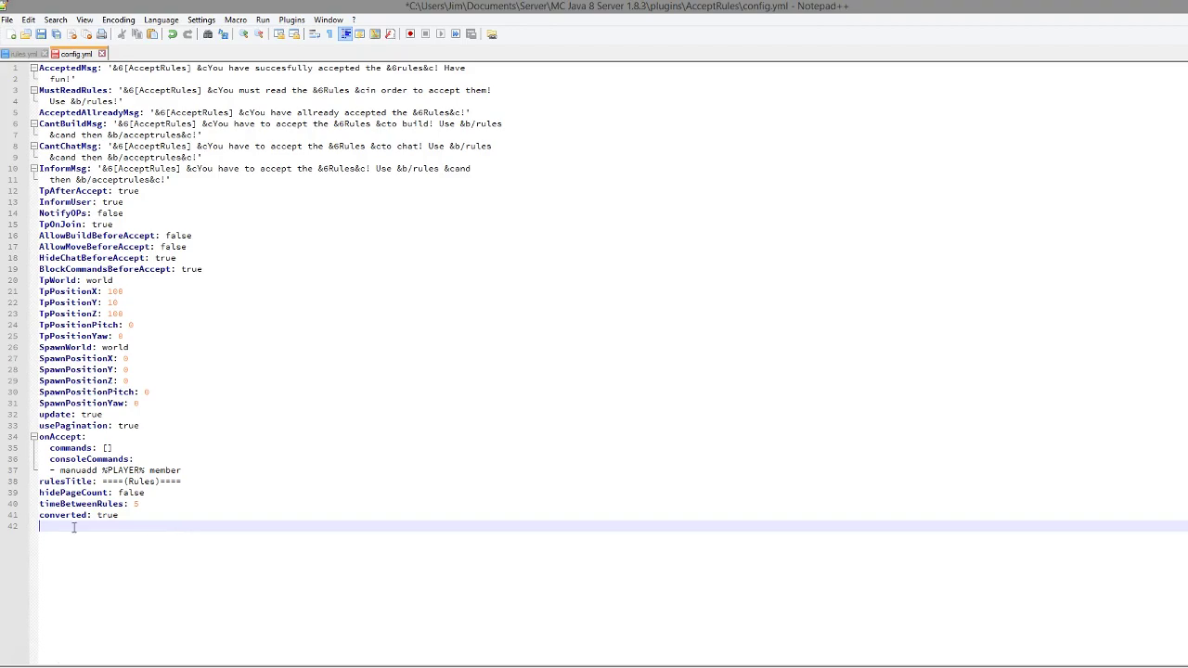
key("ctrl+s")
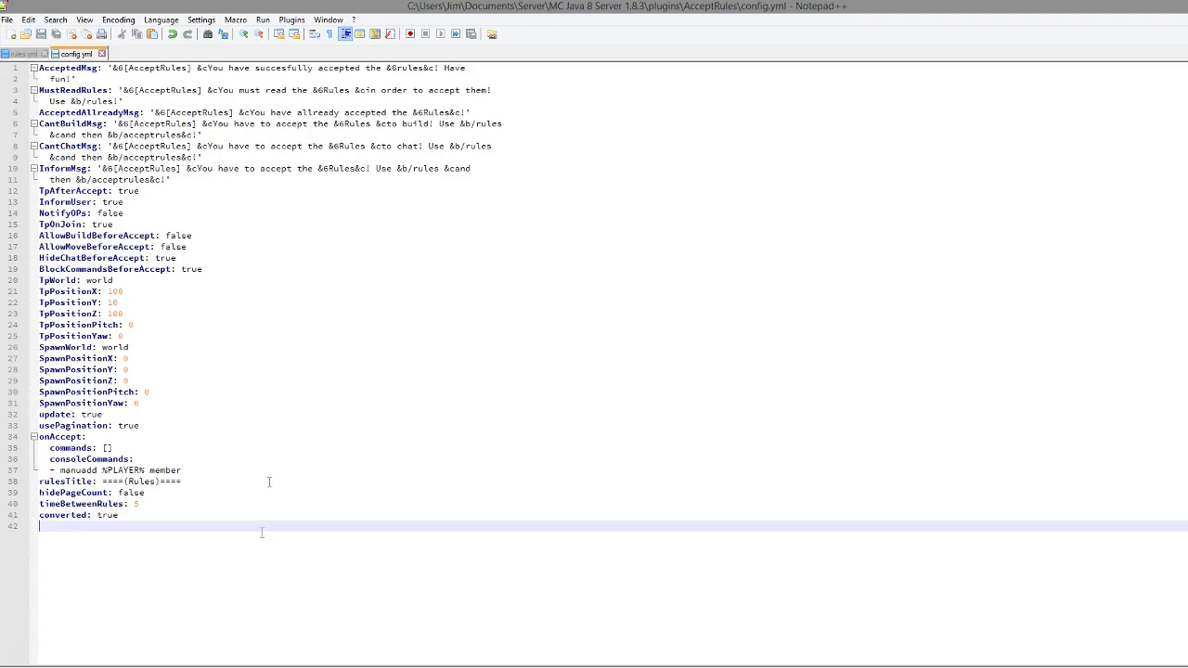
key("ctrl+a")
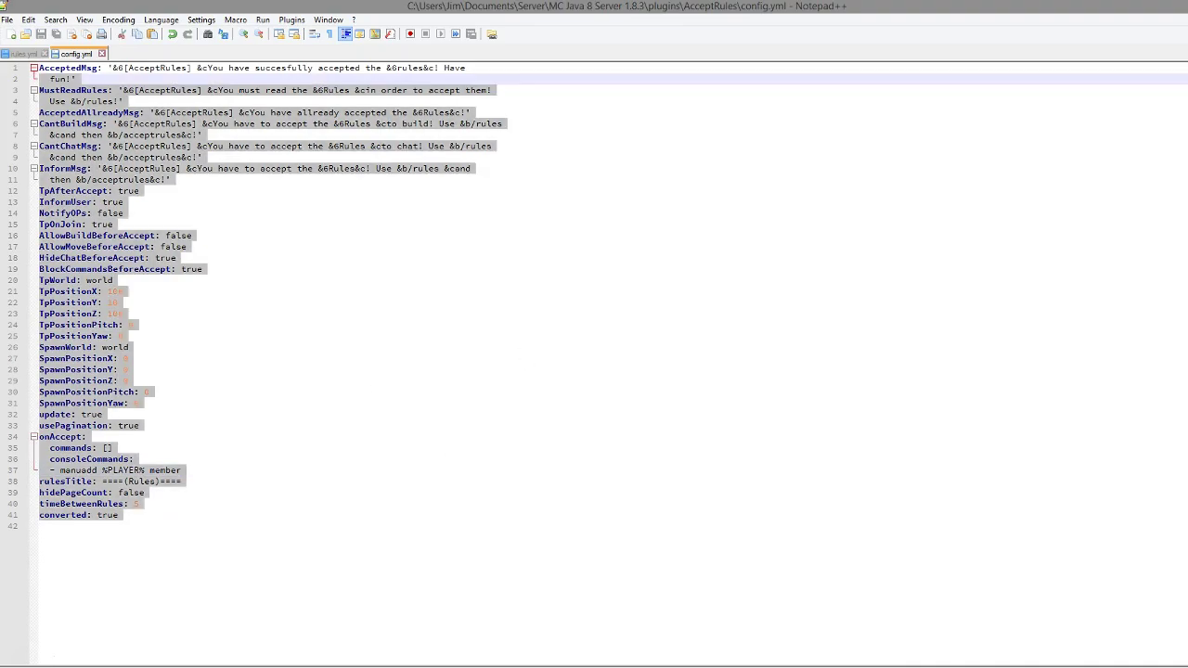
left_click(185, 347)
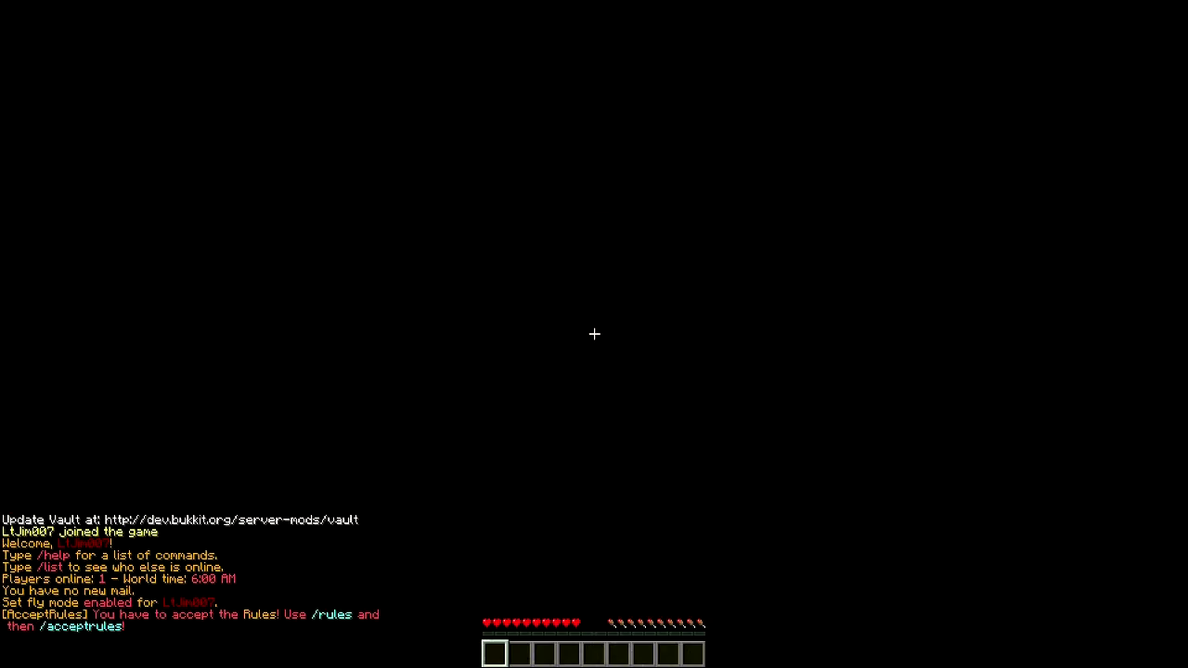
key("Escape")
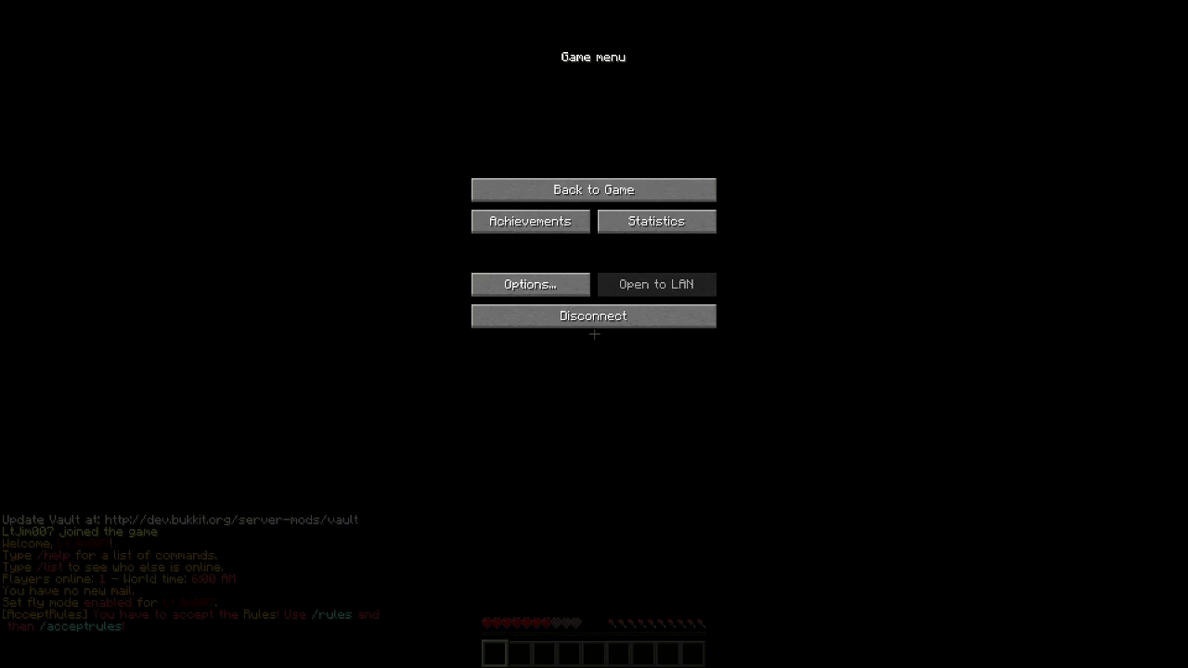
left_click(657, 221)
key("Escape")
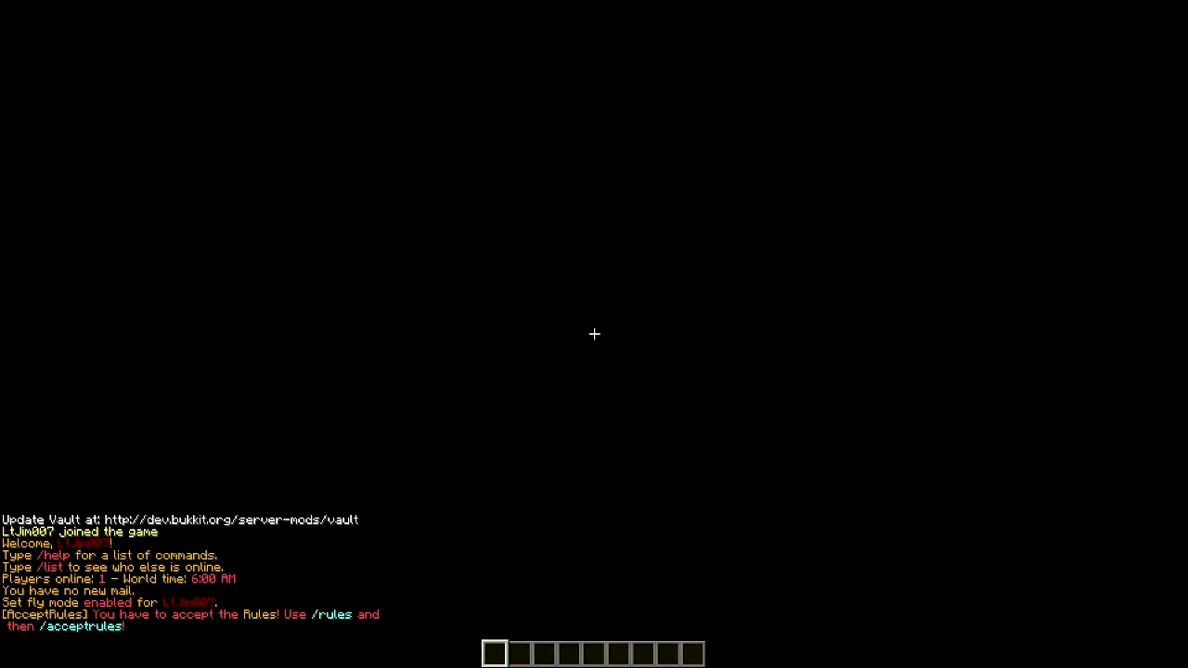
- Run the chat command /rules, followed by /rules 1 to display the first page of rules
key("t")
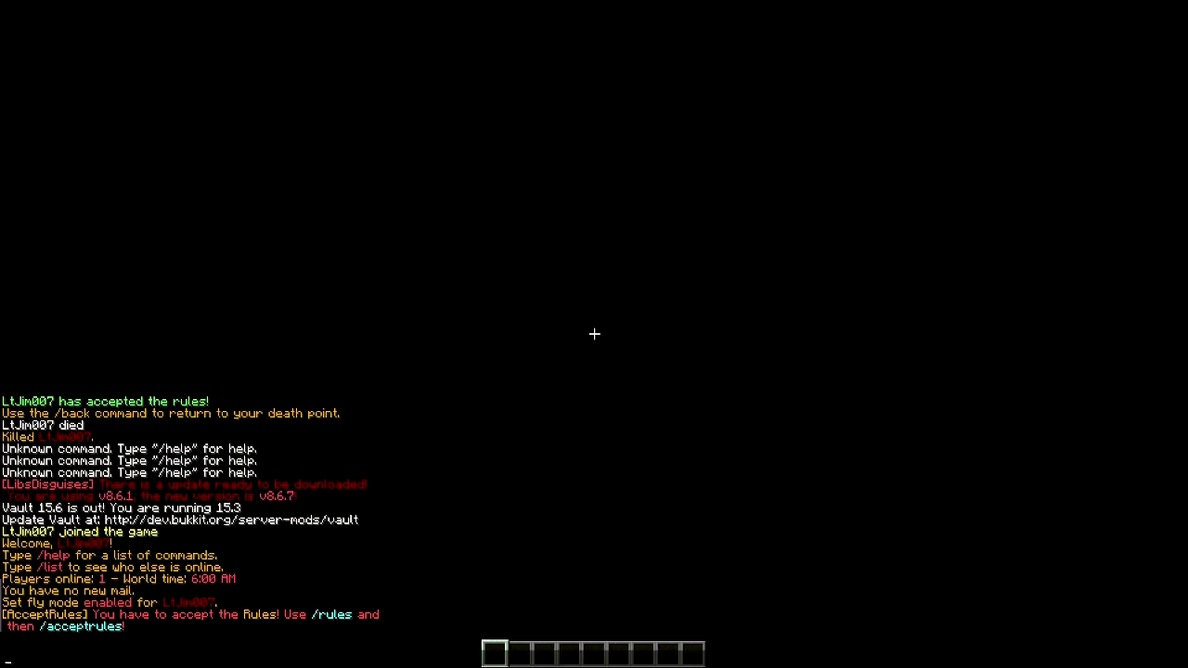
type("/rules")
key("Return")
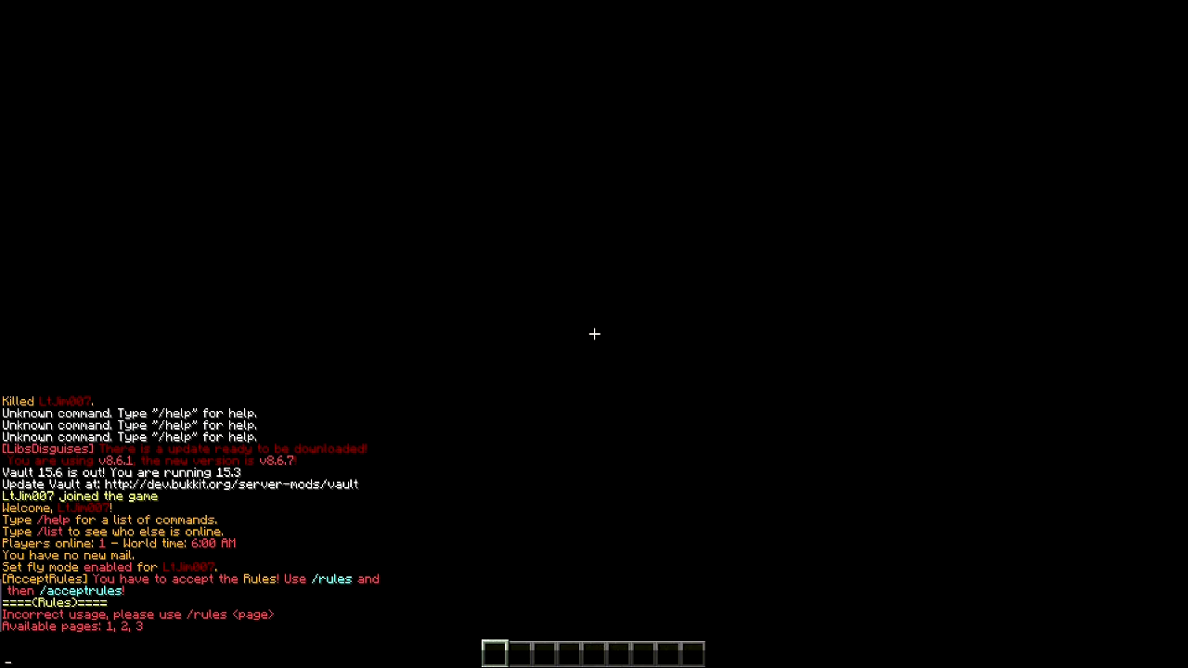
type("/rules 1")
key("Return")
- Display the second page of rules with the chat command /rules 2, repeating it after a short wait
key("t")
key("Up")
key("BackSpace")
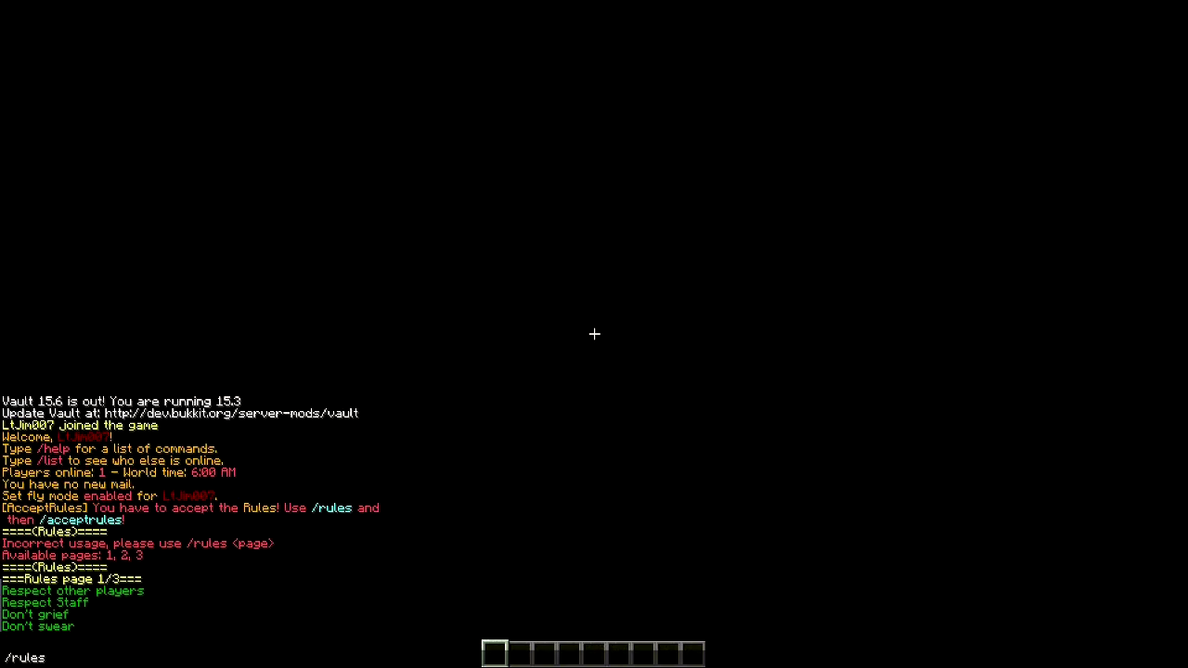
type("2")
key("Return")
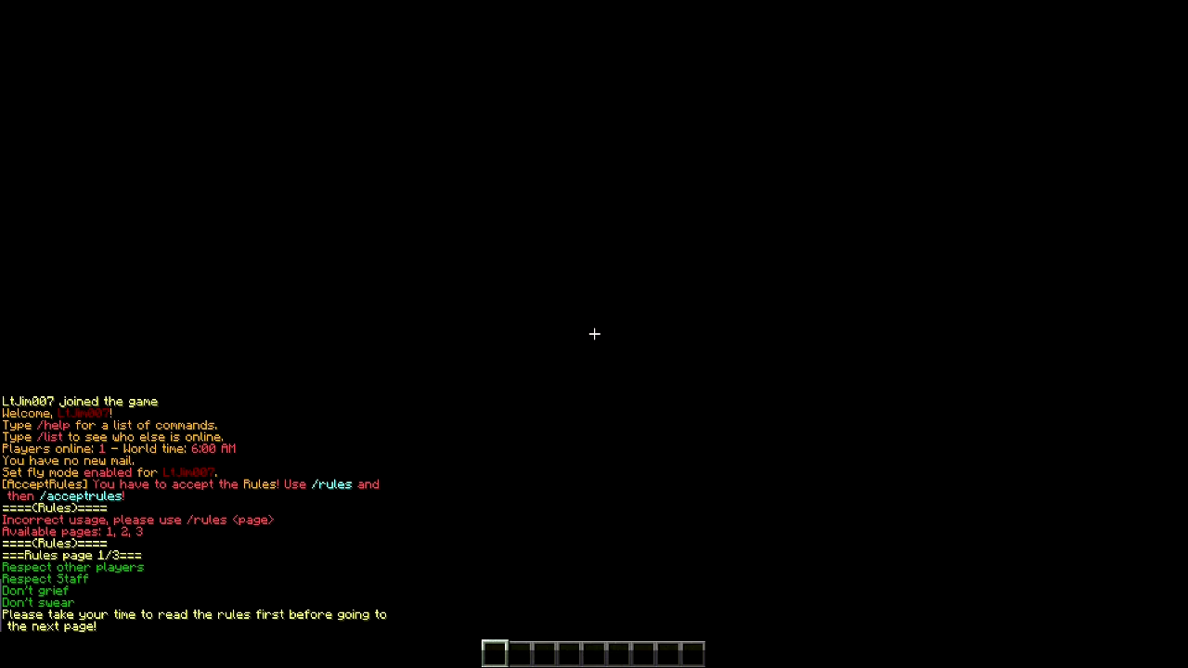
type("/rules 2")
key("Return")
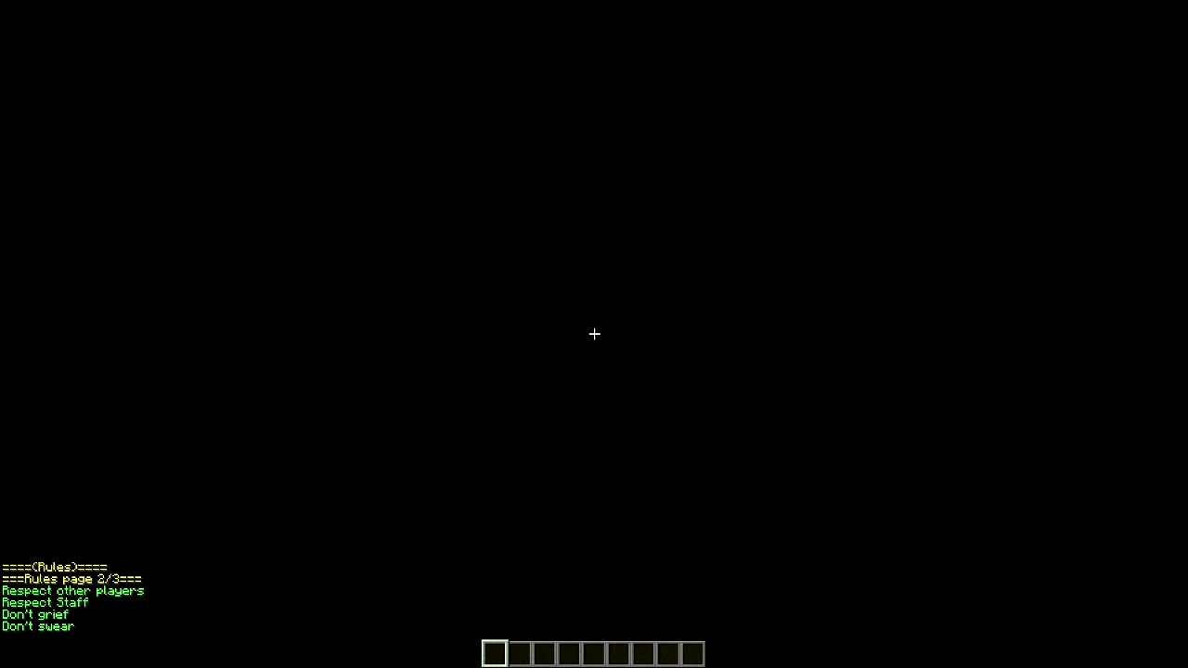
- Display the third page of rules with the chat command /rules 3
key("t")
key("Up")
key("BackSpace")
type("3")
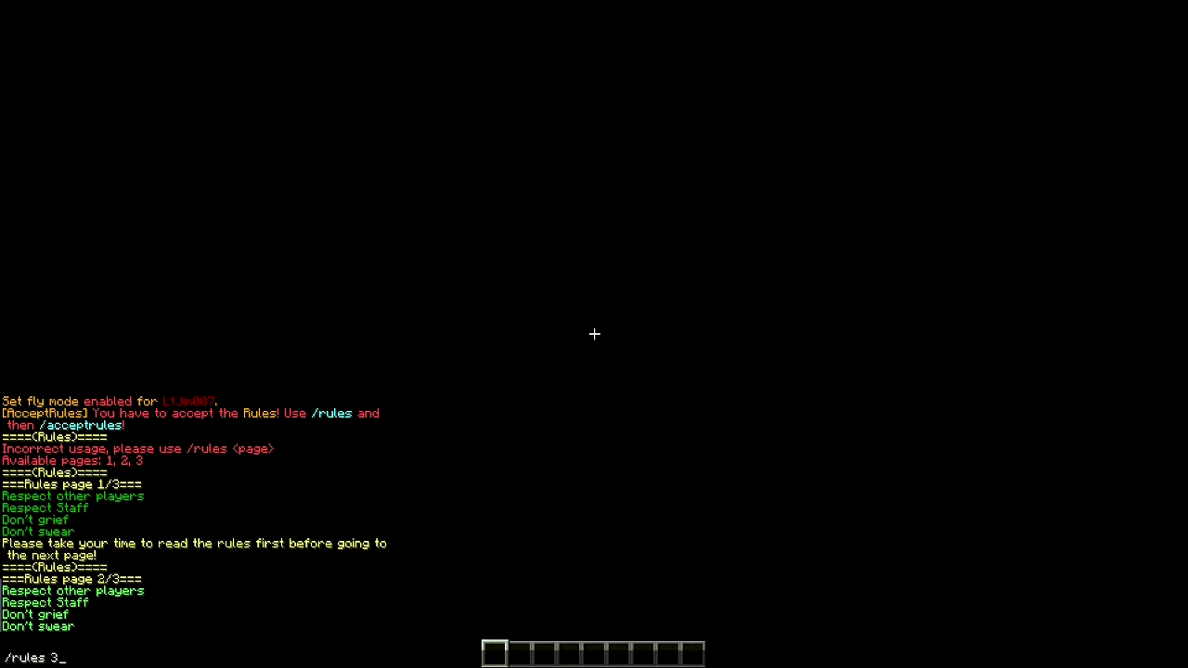
key("Return")
- Try the chat command /accept, and accept the server rules with /acceptrules
key("t")
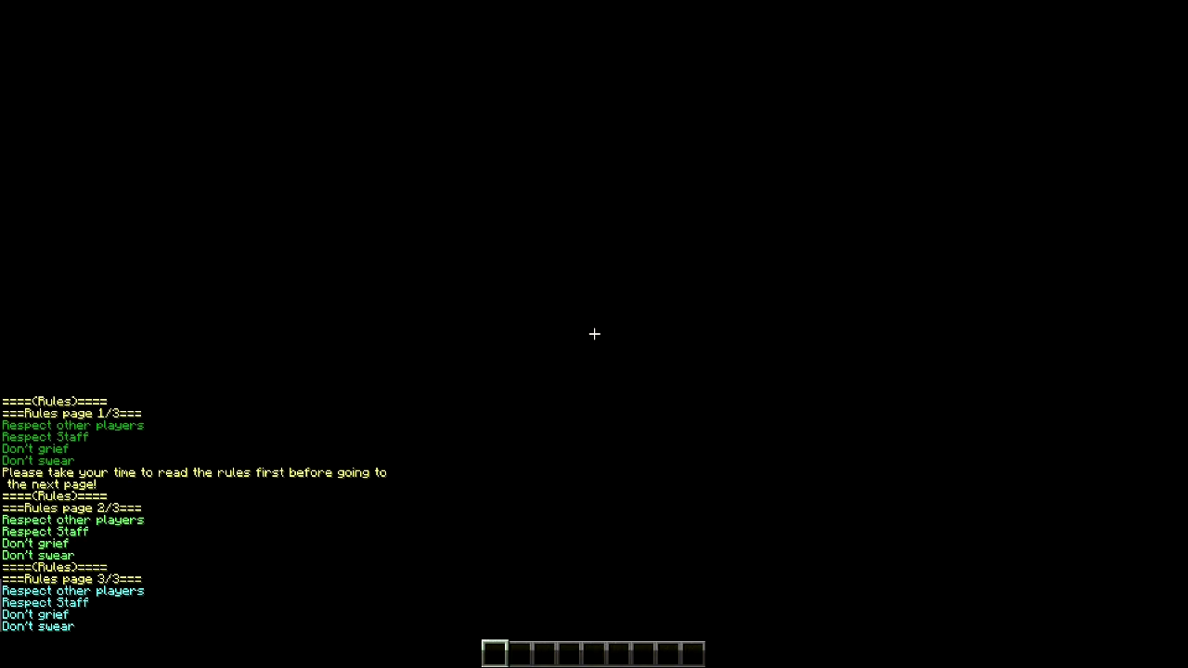
type("/accept")
key("Return")
key("t")
key("BackSpace")
type("/accept")
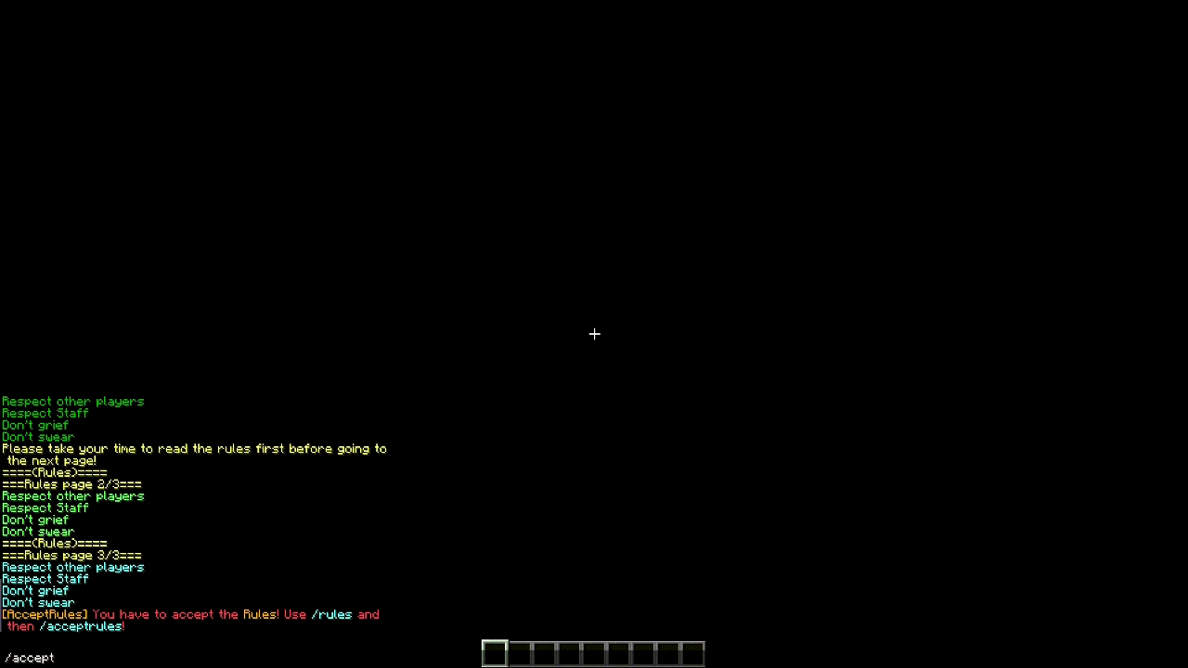
type("rules")
key("Return")
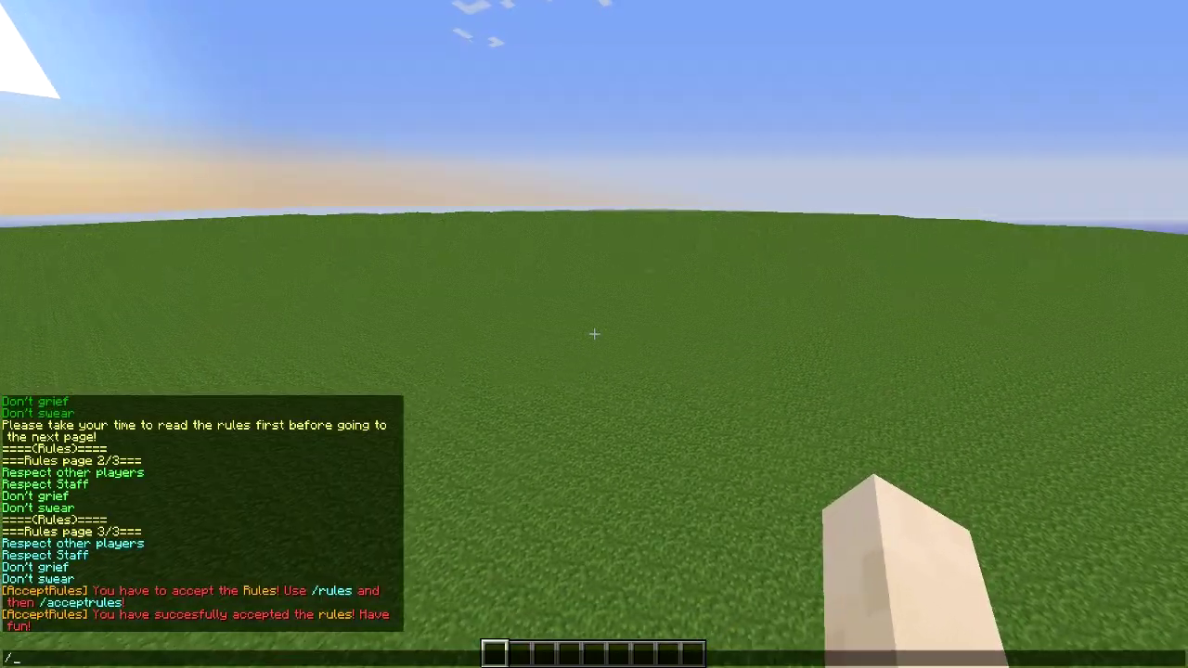
- Kill the player character with a chat command and respawn
key("Return")
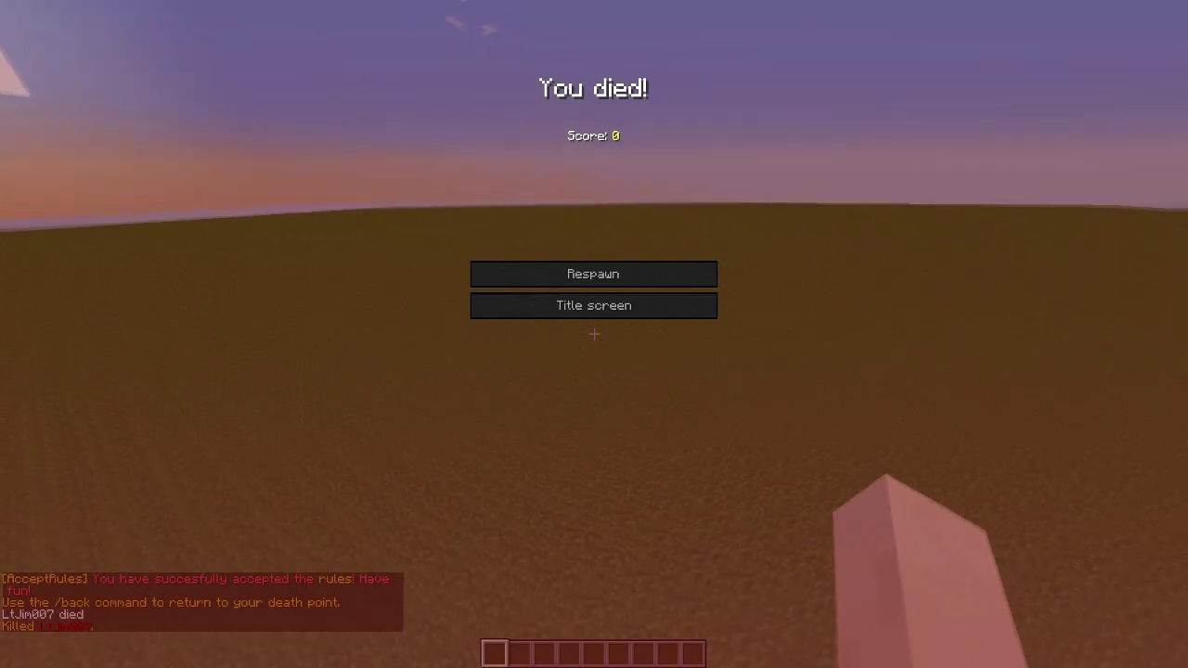
left_click(593, 273)
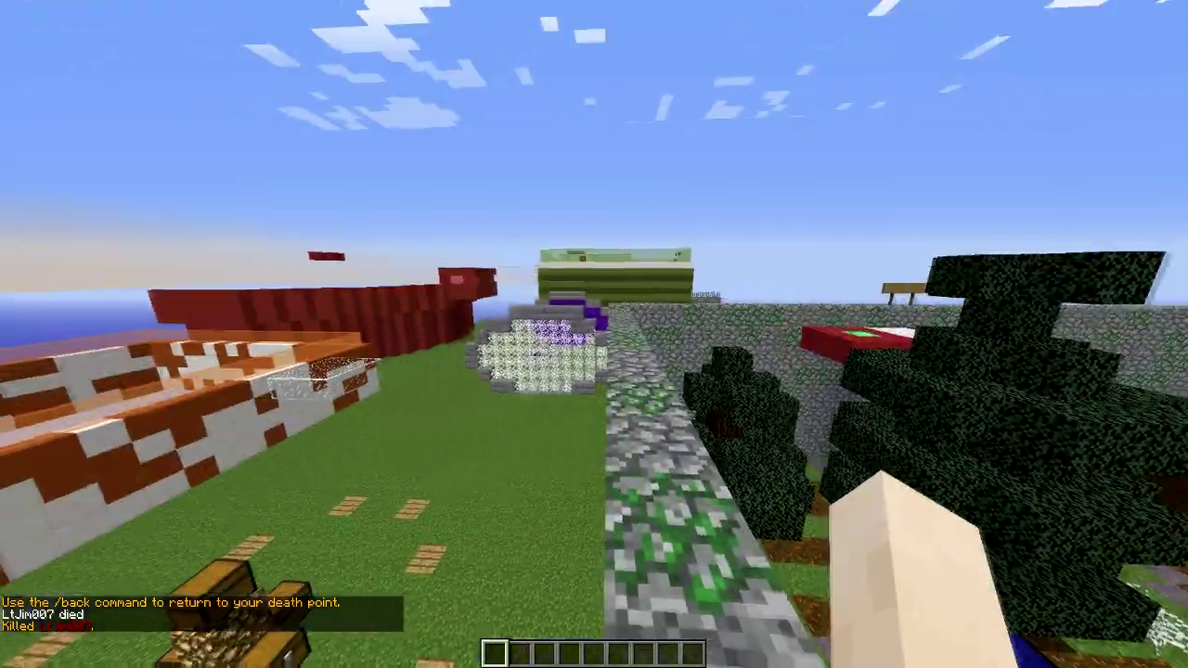